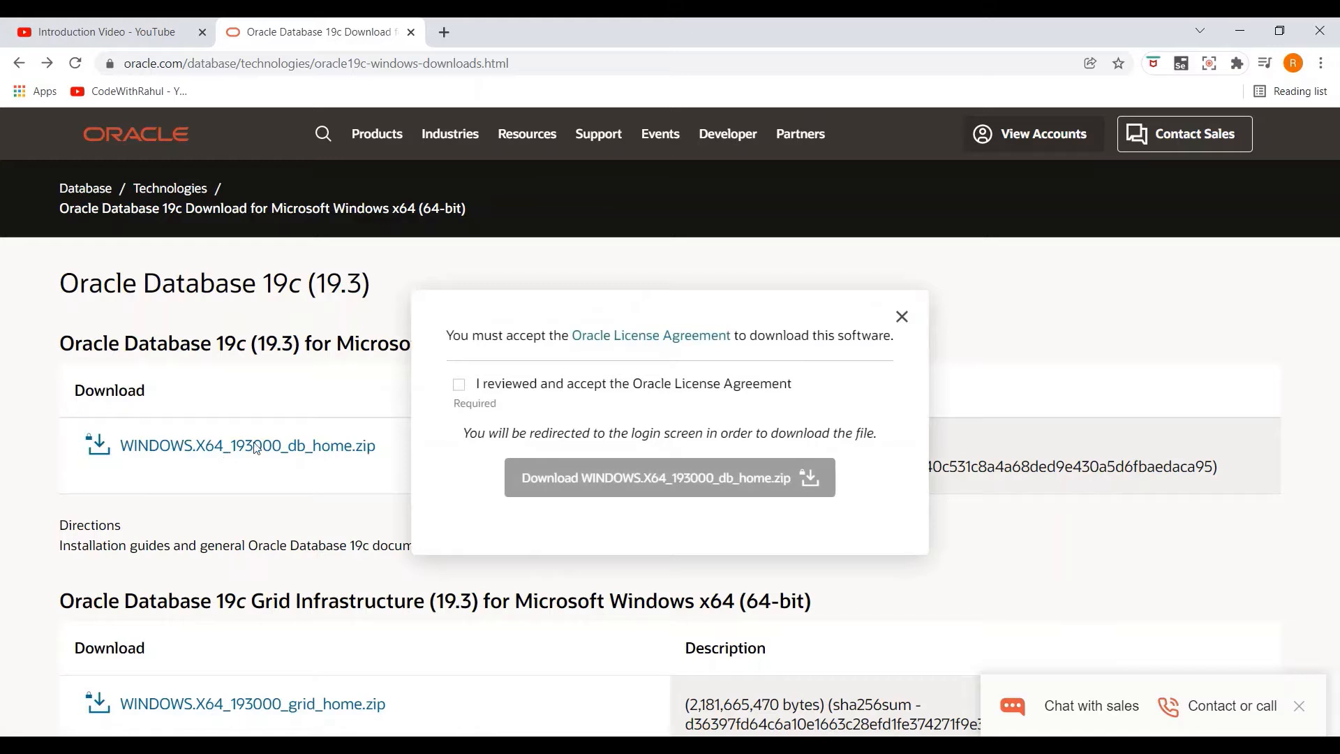
Step: Accept the license and download WINDOWS.X64_193000_db_home.zip, then sign in to the Oracle account
click(460, 386)
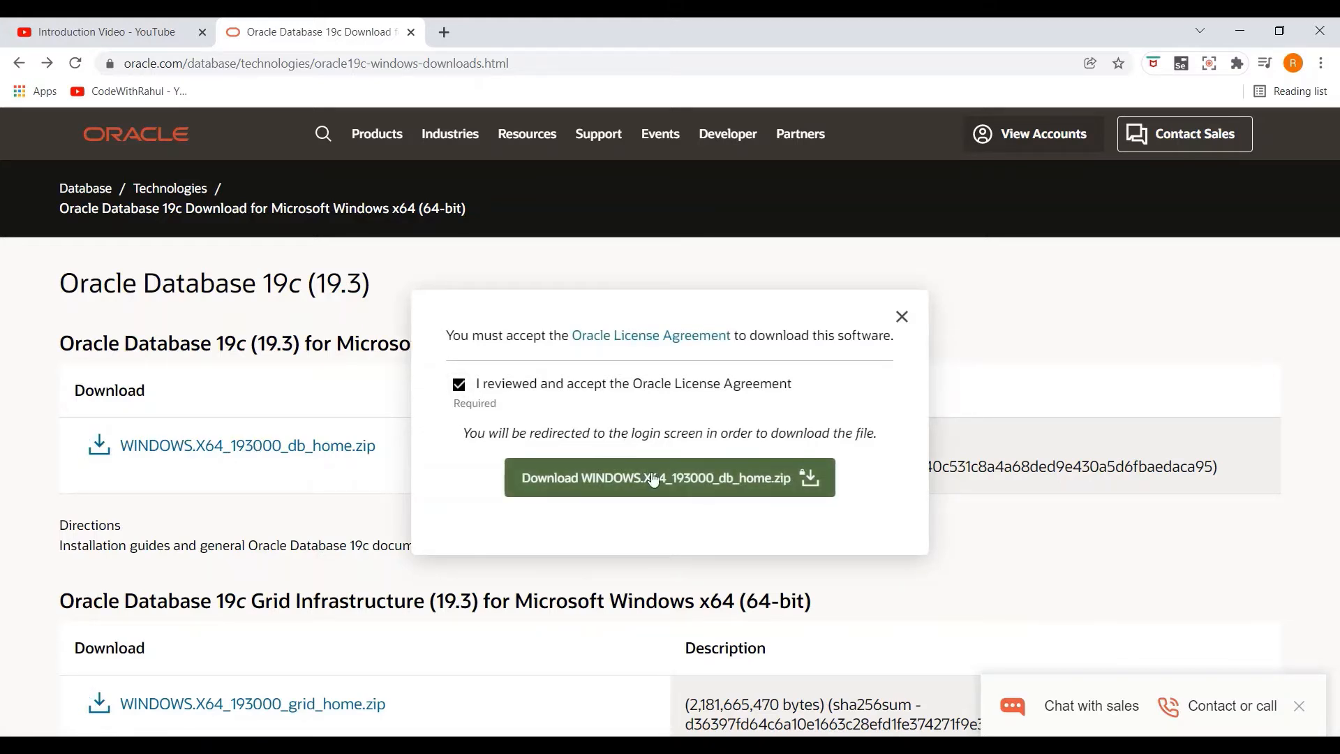
click(684, 485)
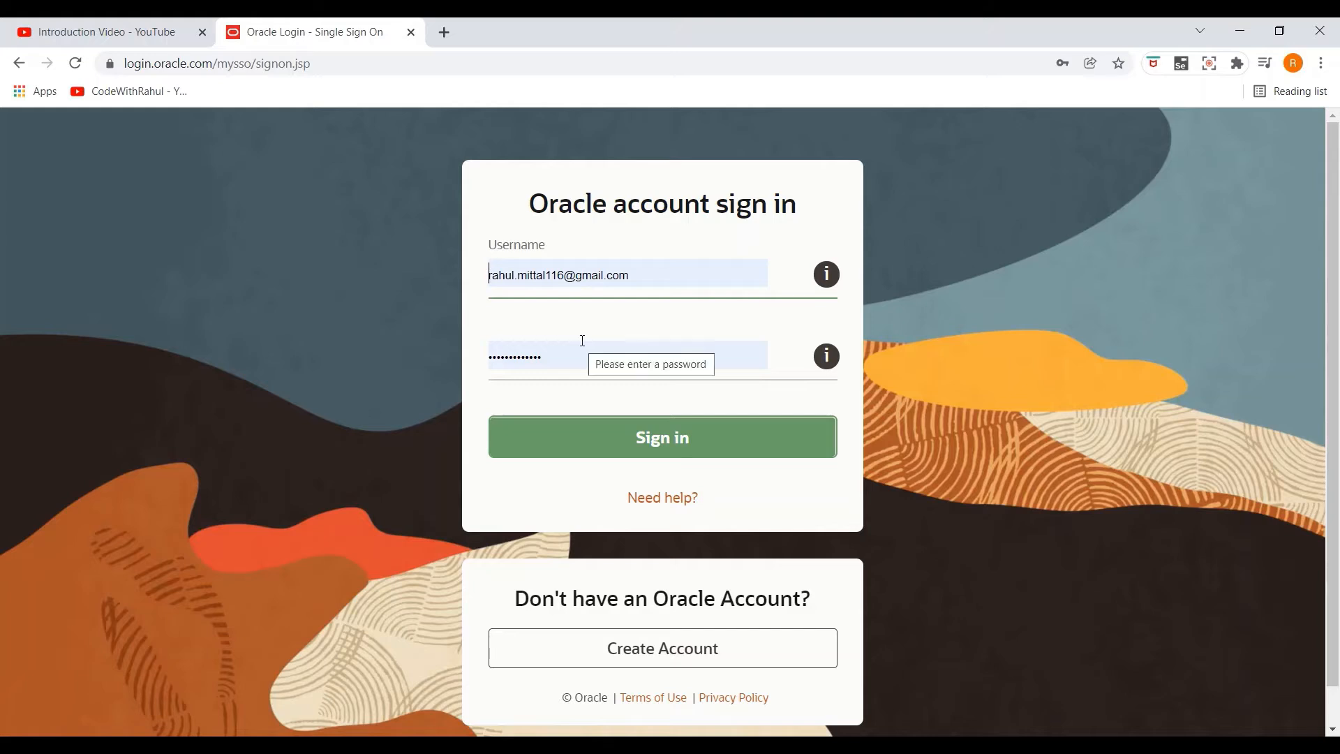
scroll(608, 322, down, 1)
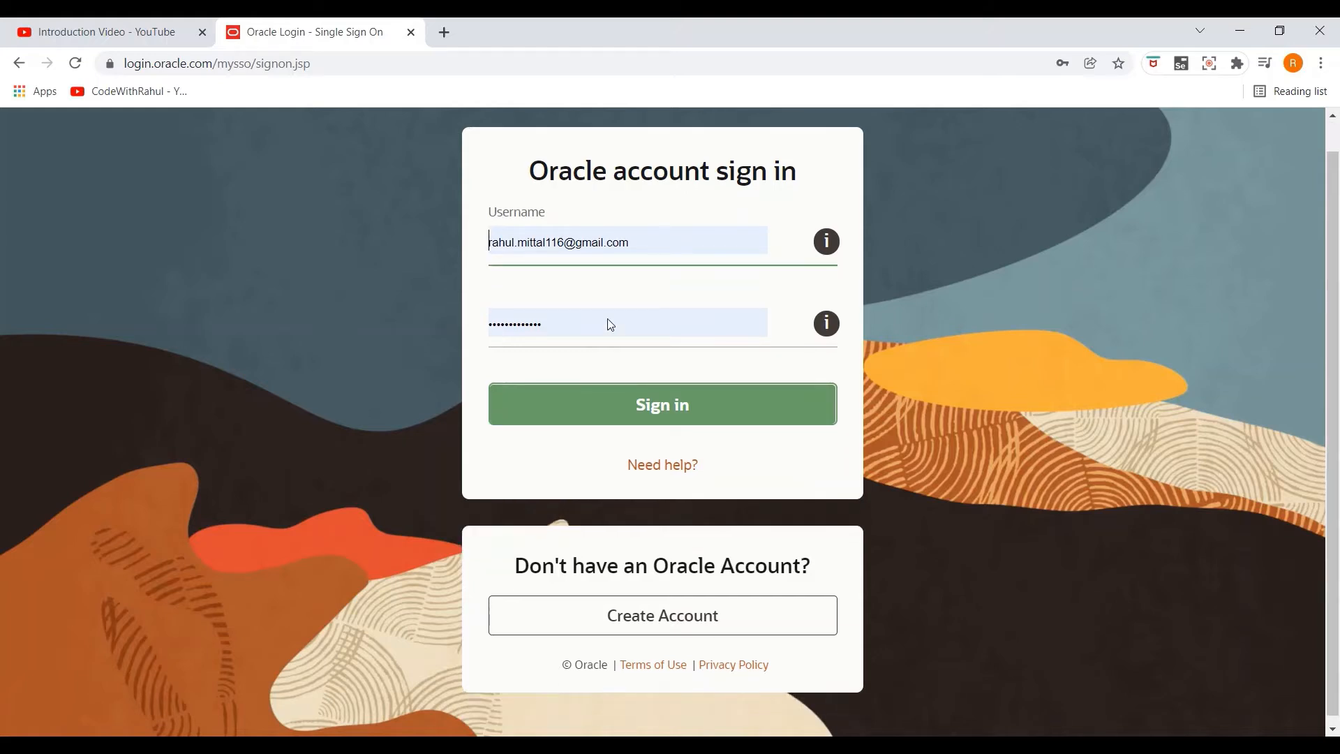
click(671, 405)
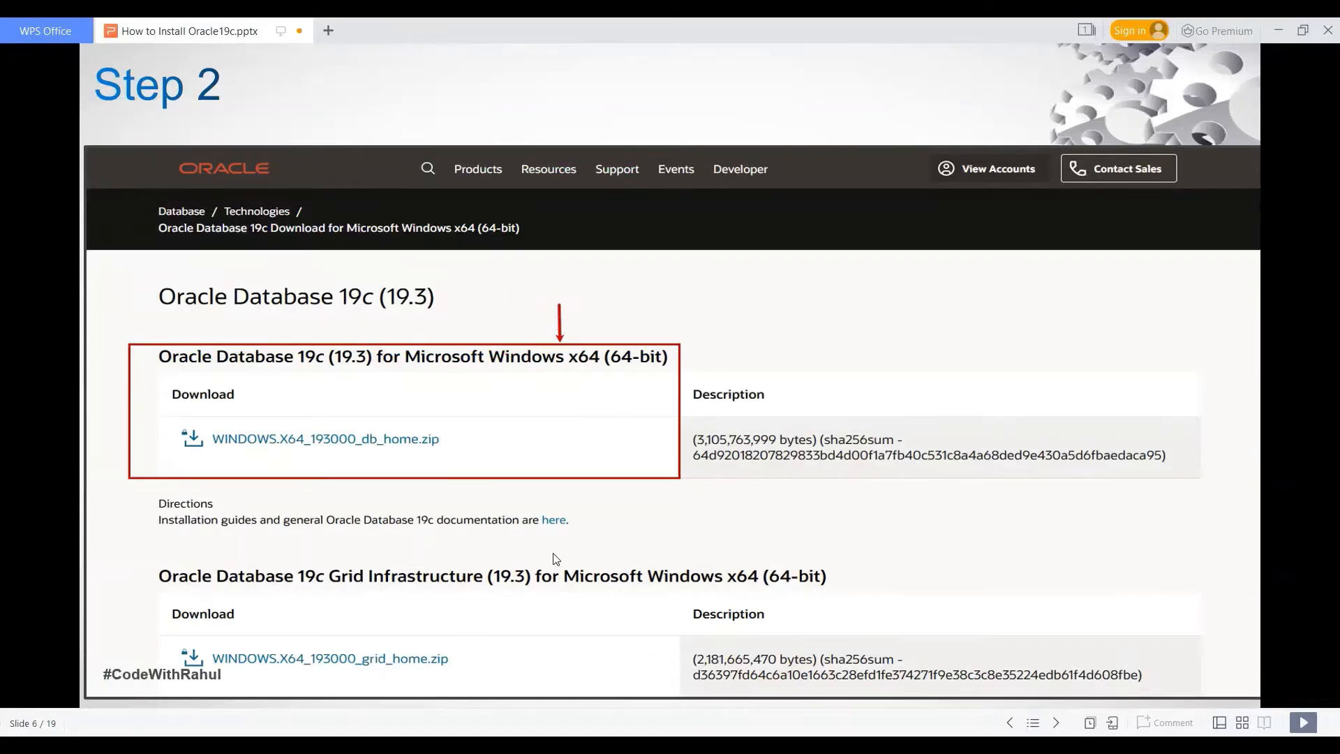
Step: Scroll the Downloads folder to view the WINDOWS.X64_193000_db_home archive
scroll(557, 558, down, 1)
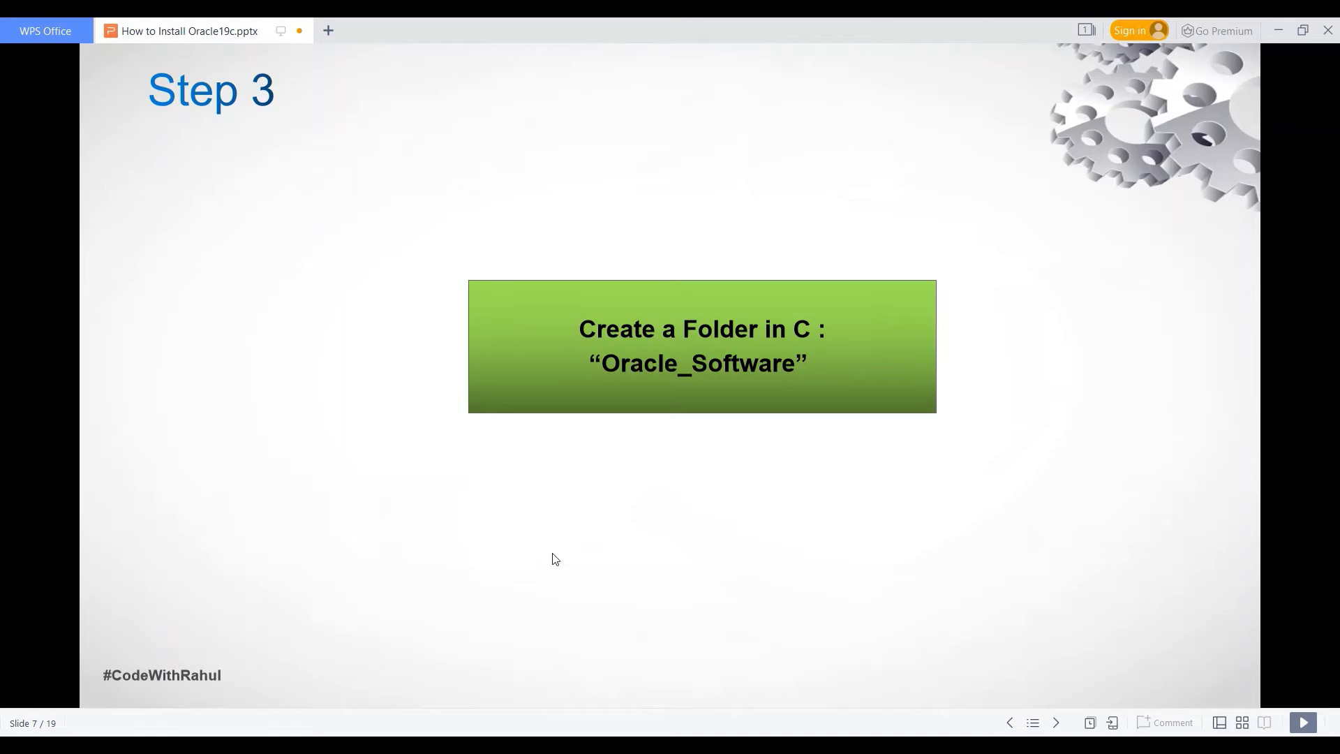
Step: Scroll the tutorial slides through Step 5 on the Oracle_Software and OracleBase folders
scroll(557, 559, down, 1)
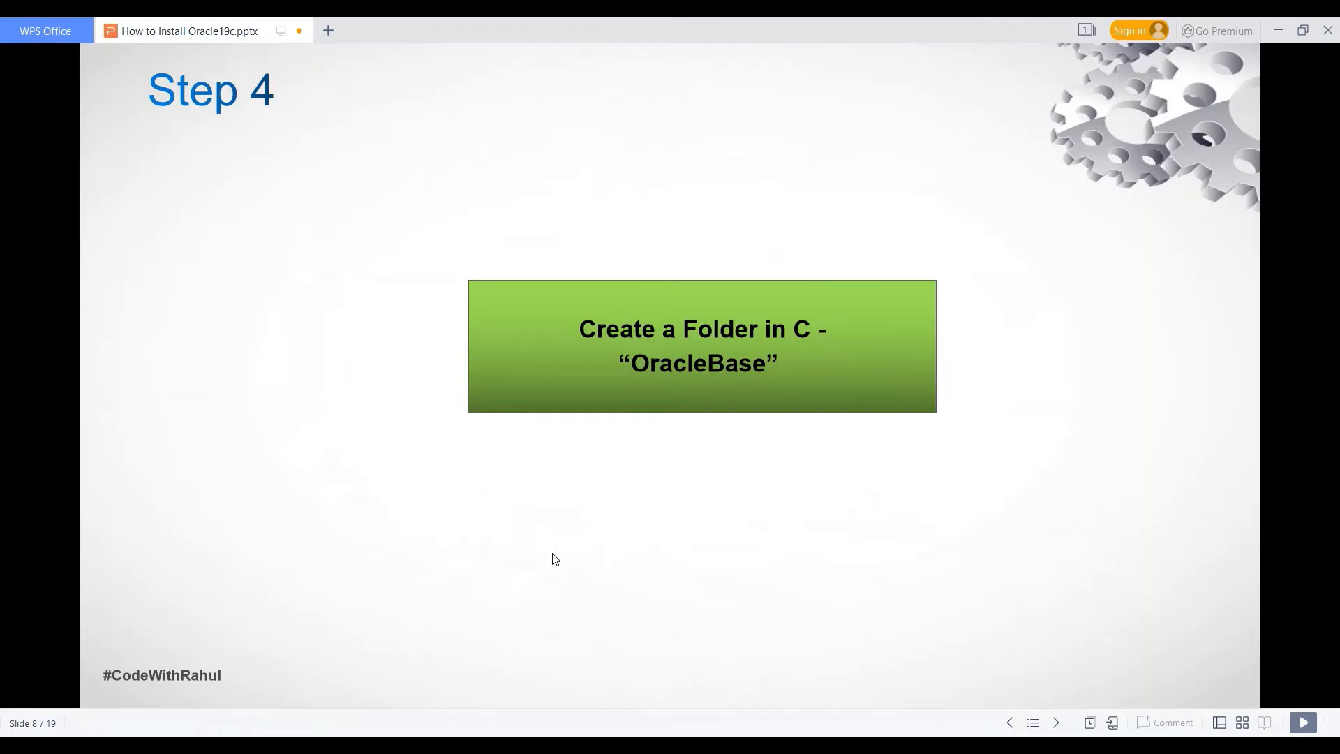
scroll(555, 559, down, 1)
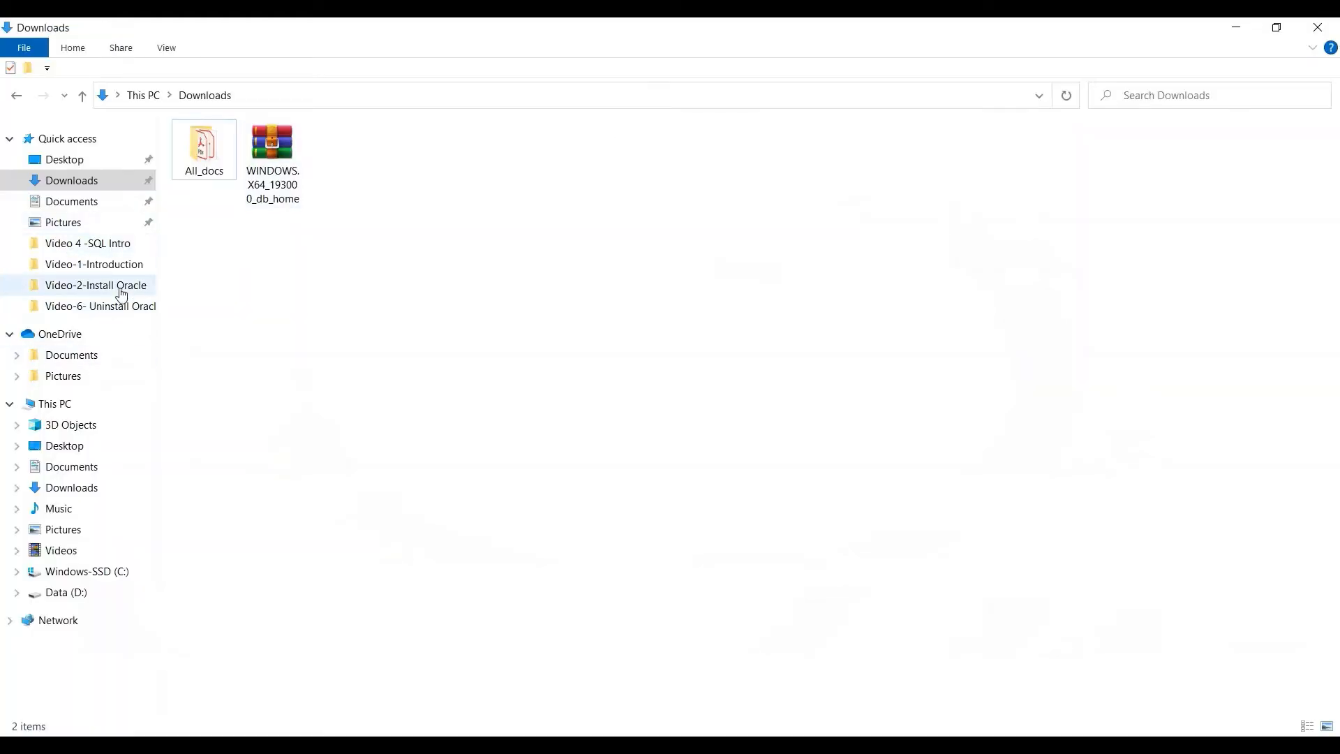
Step: Create a folder named Oracle_Software at the top level of the C: drive
click(143, 96)
double_click(447, 282)
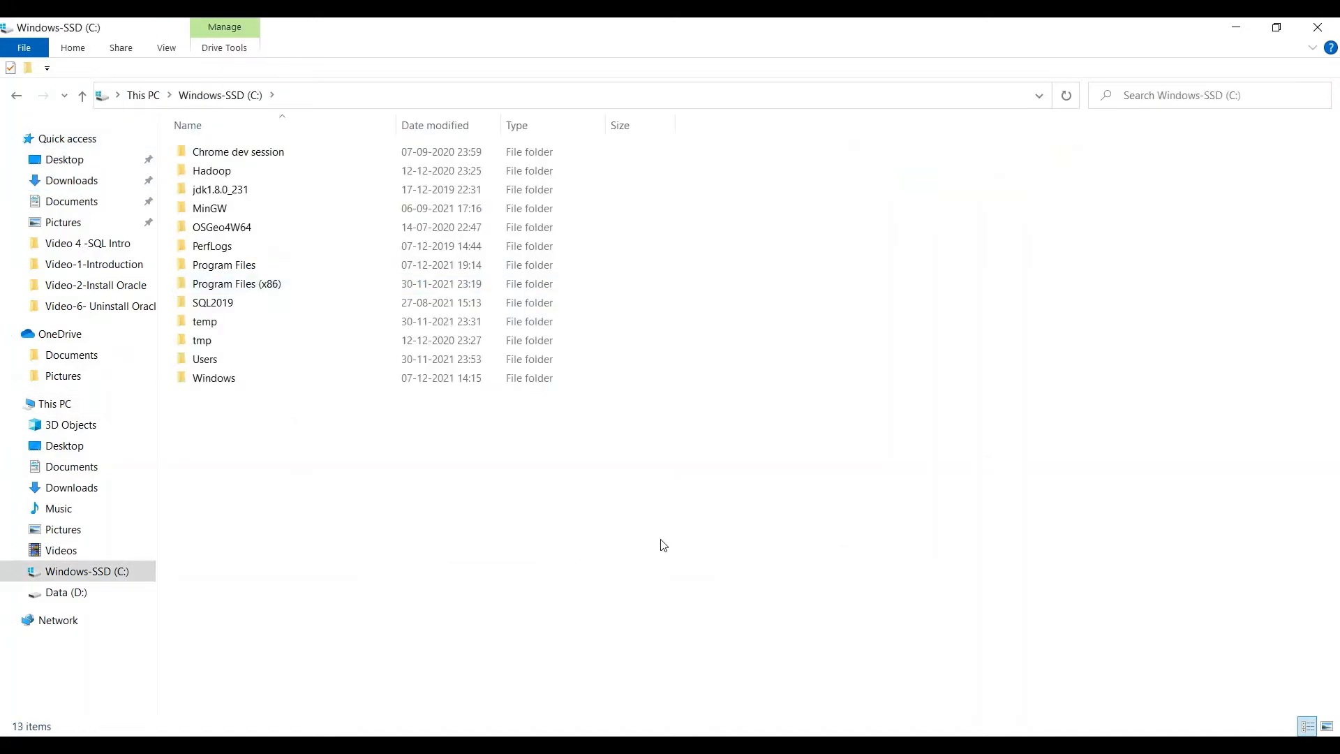
right_click(859, 553)
mouse_move(940, 521)
click(1054, 515)
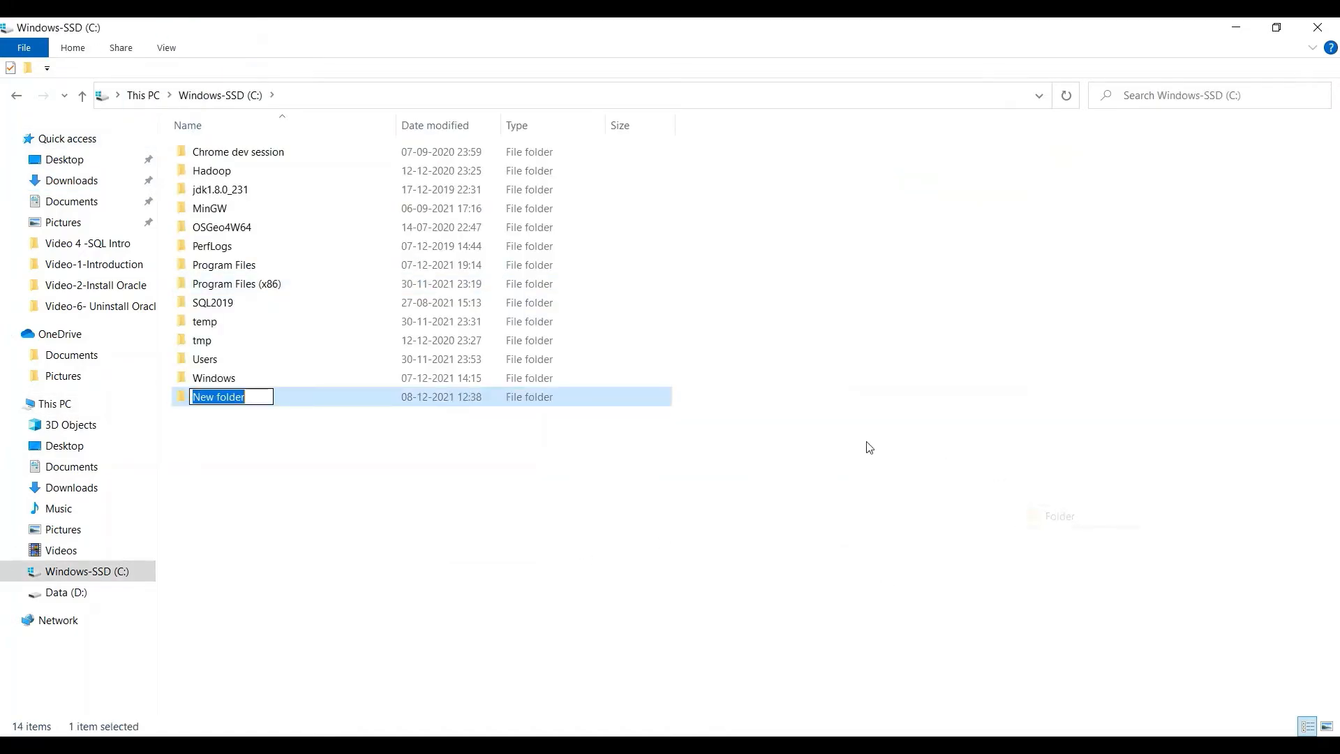
text(Oracle)
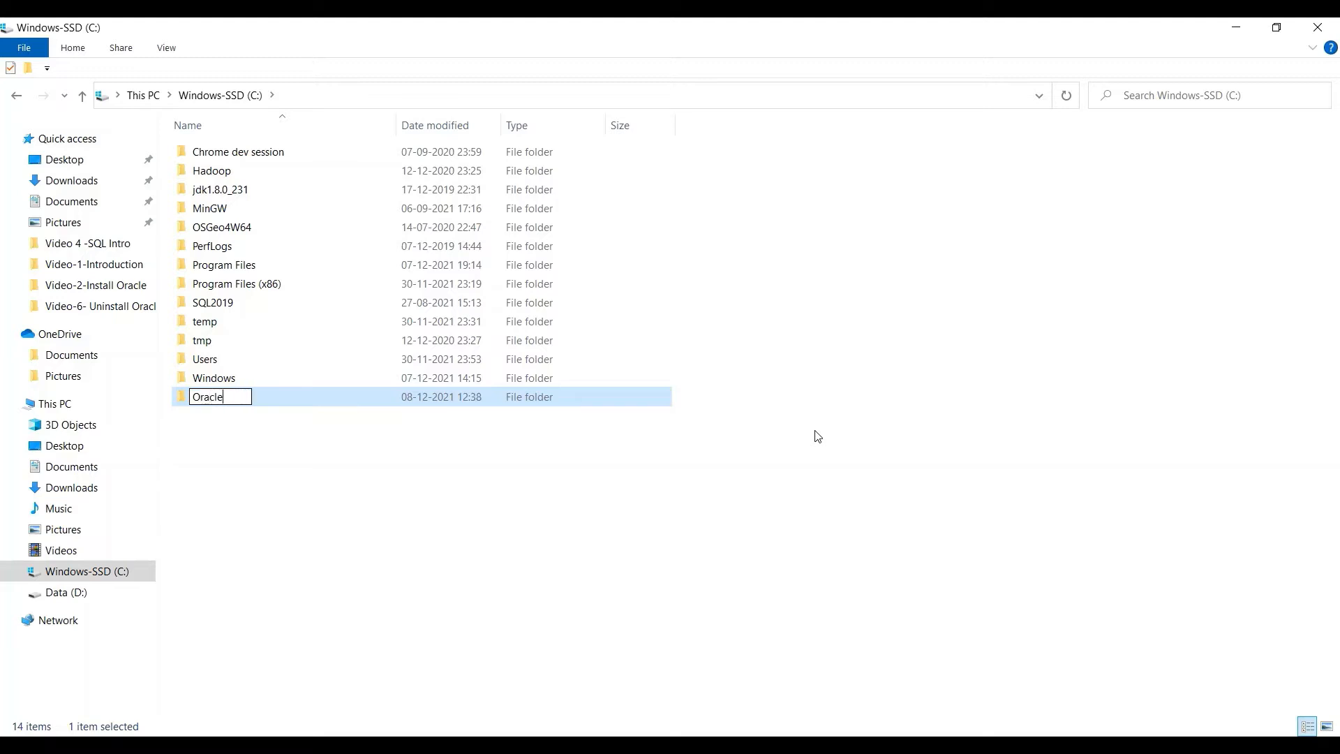
text(_Software)
key(Return)
Step: Create an OracleBase folder on C:, then select the db_home zip in Downloads
right_click(766, 468)
mouse_move(857, 656)
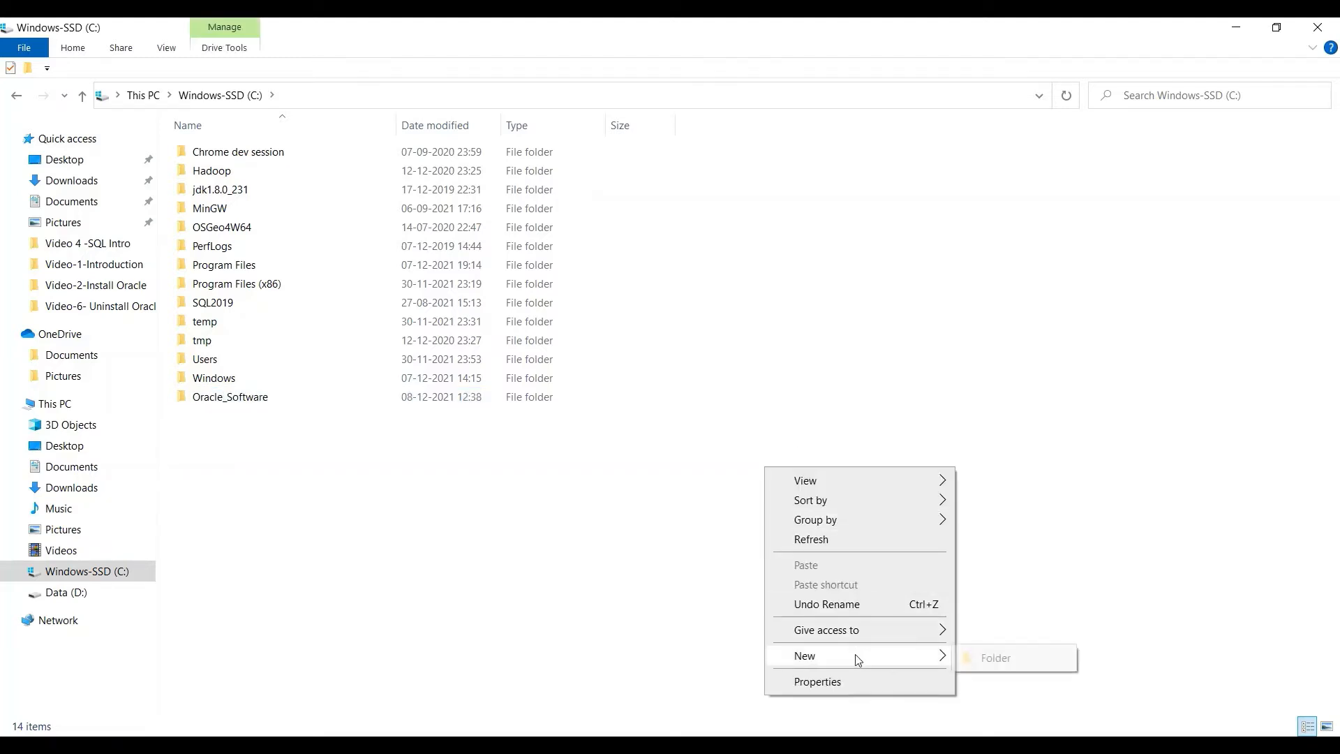
click(991, 657)
text(OracleBase)
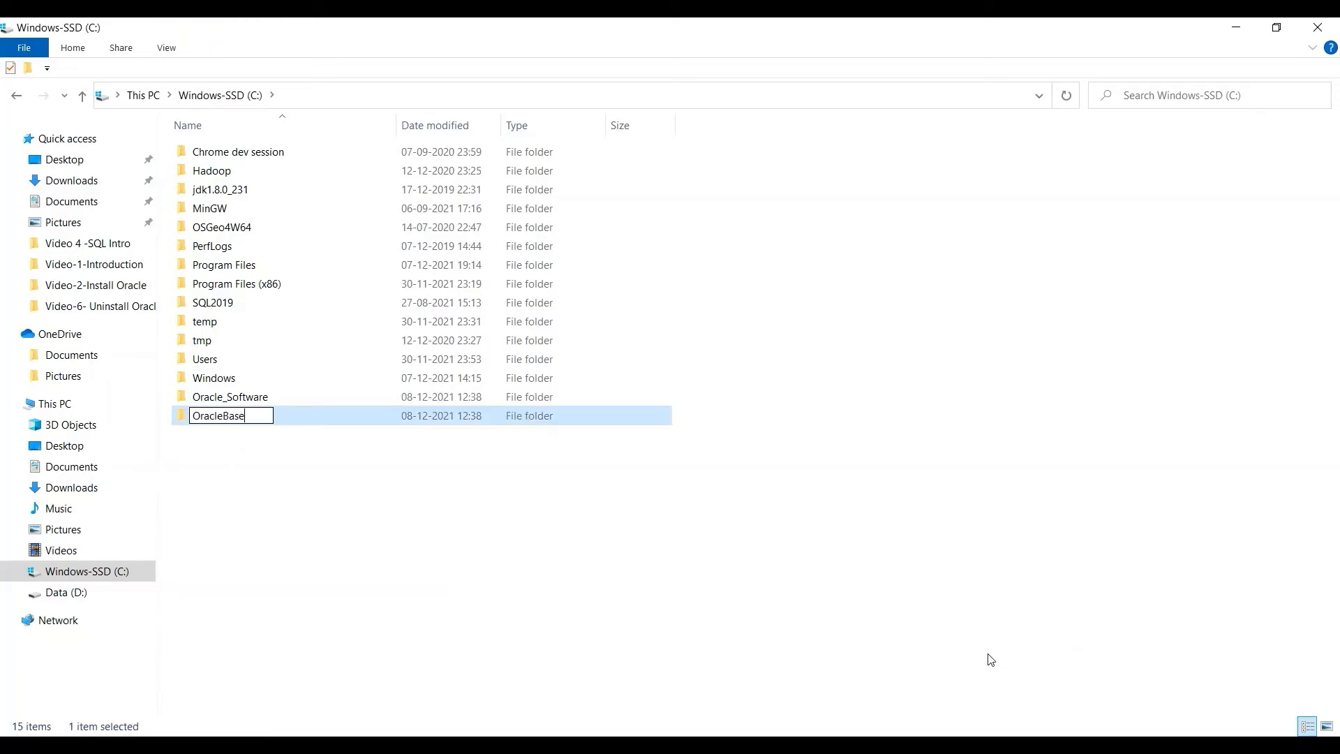
click(607, 631)
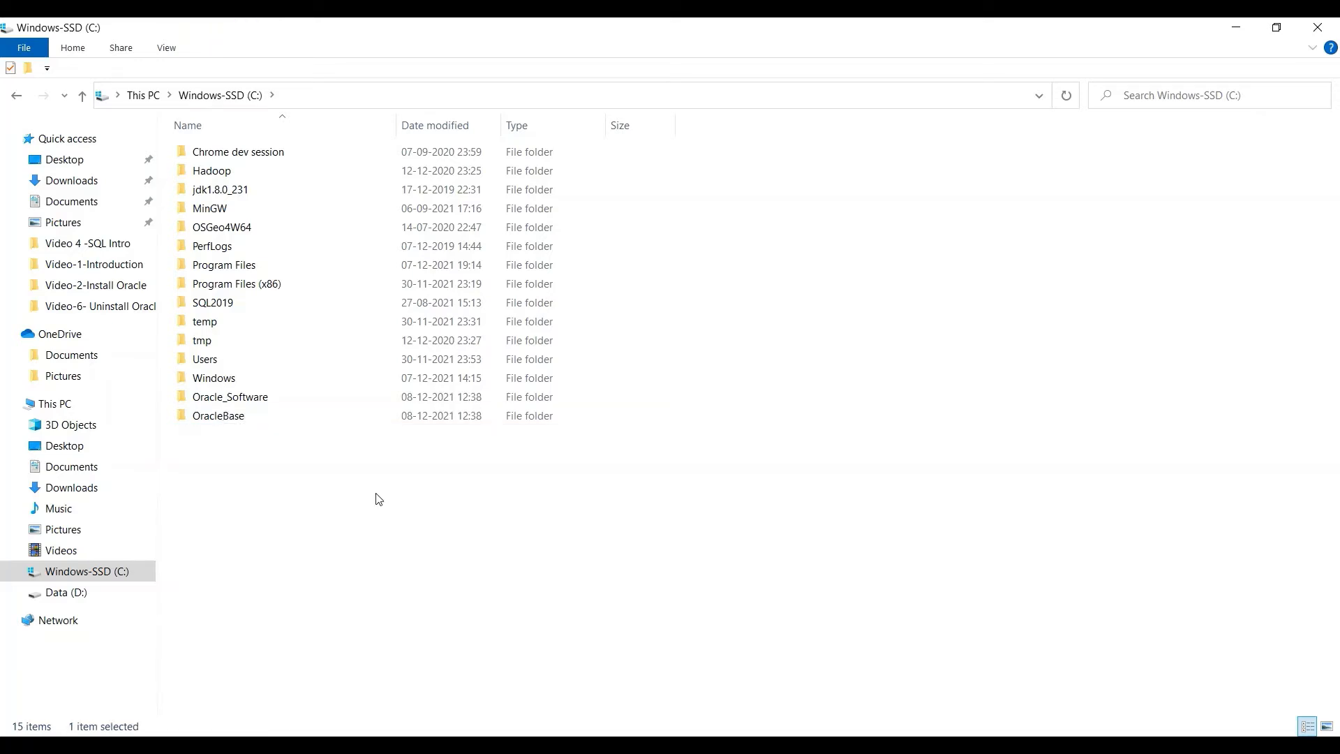
click(63, 180)
click(292, 178)
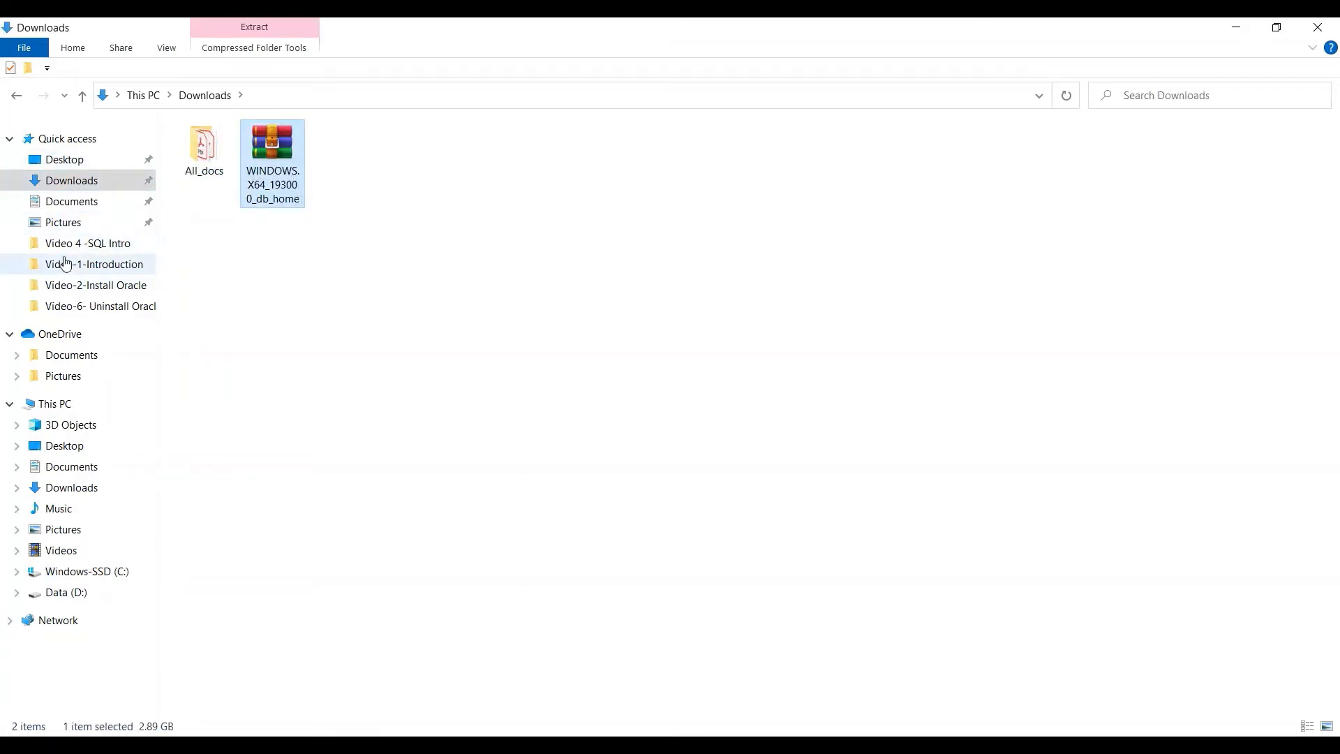
Step: Paste the db_home zip into C:\Oracle_Software and dismiss the system optimizer popup
click(106, 575)
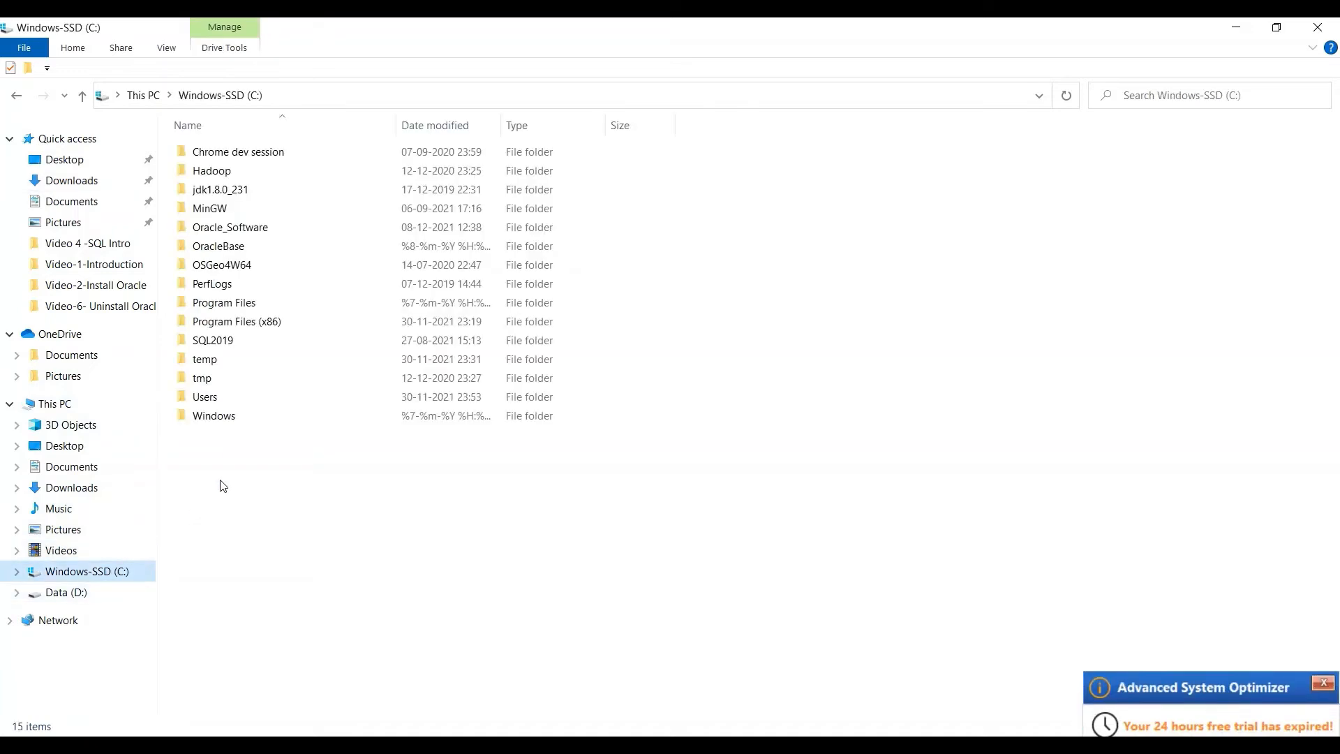
double_click(255, 230)
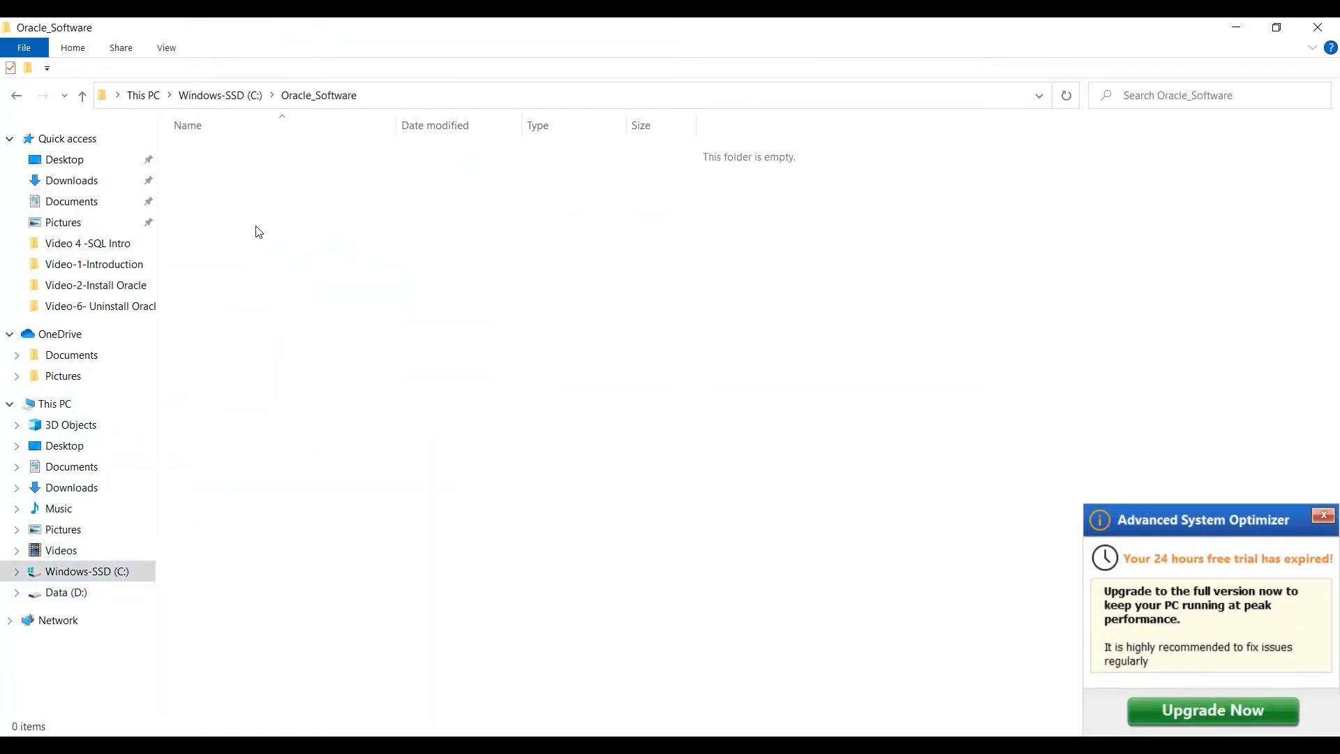
key(ctrl+v)
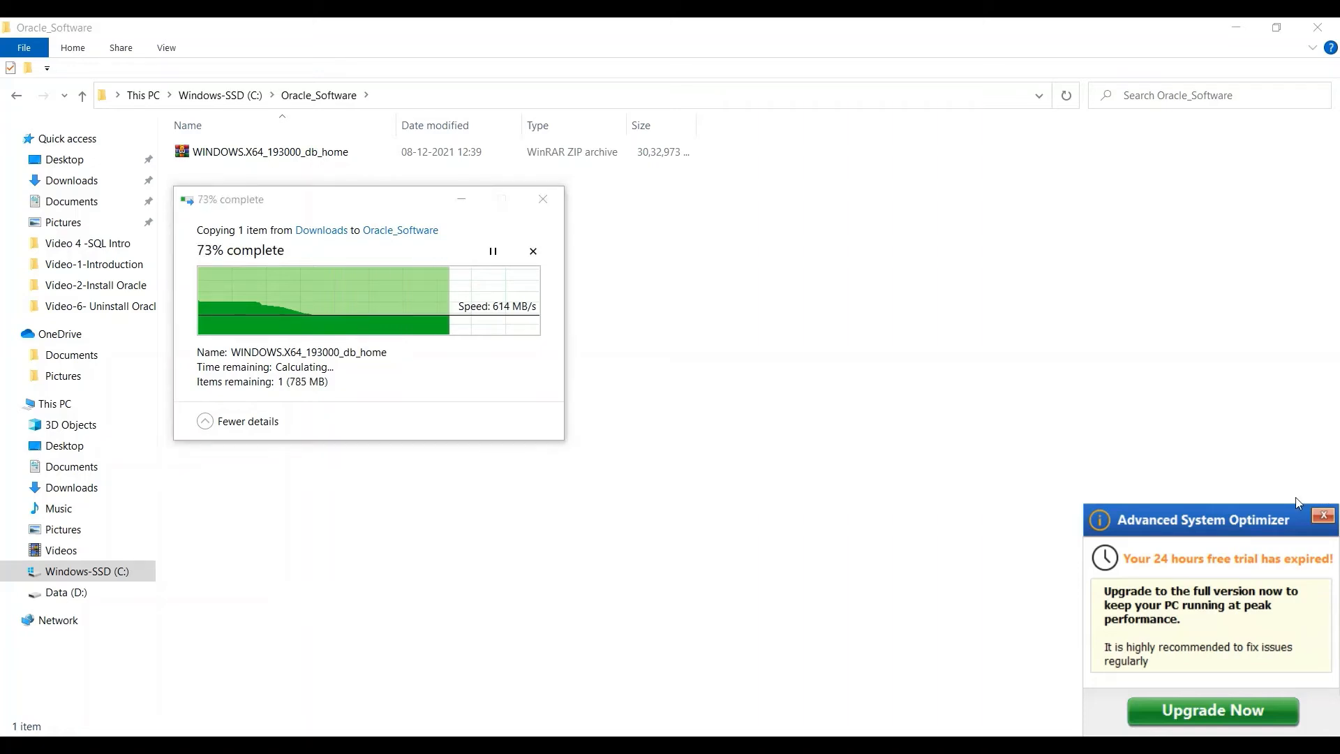
click(1321, 517)
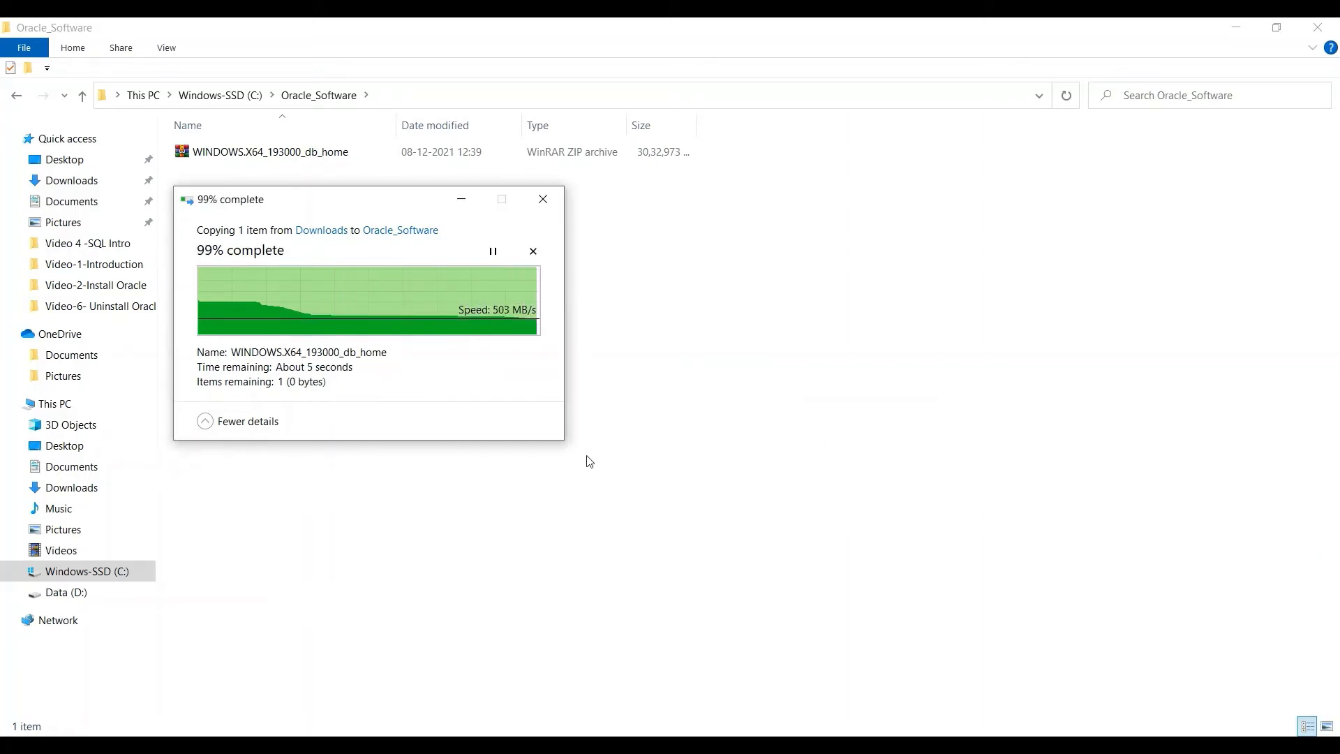
click(437, 337)
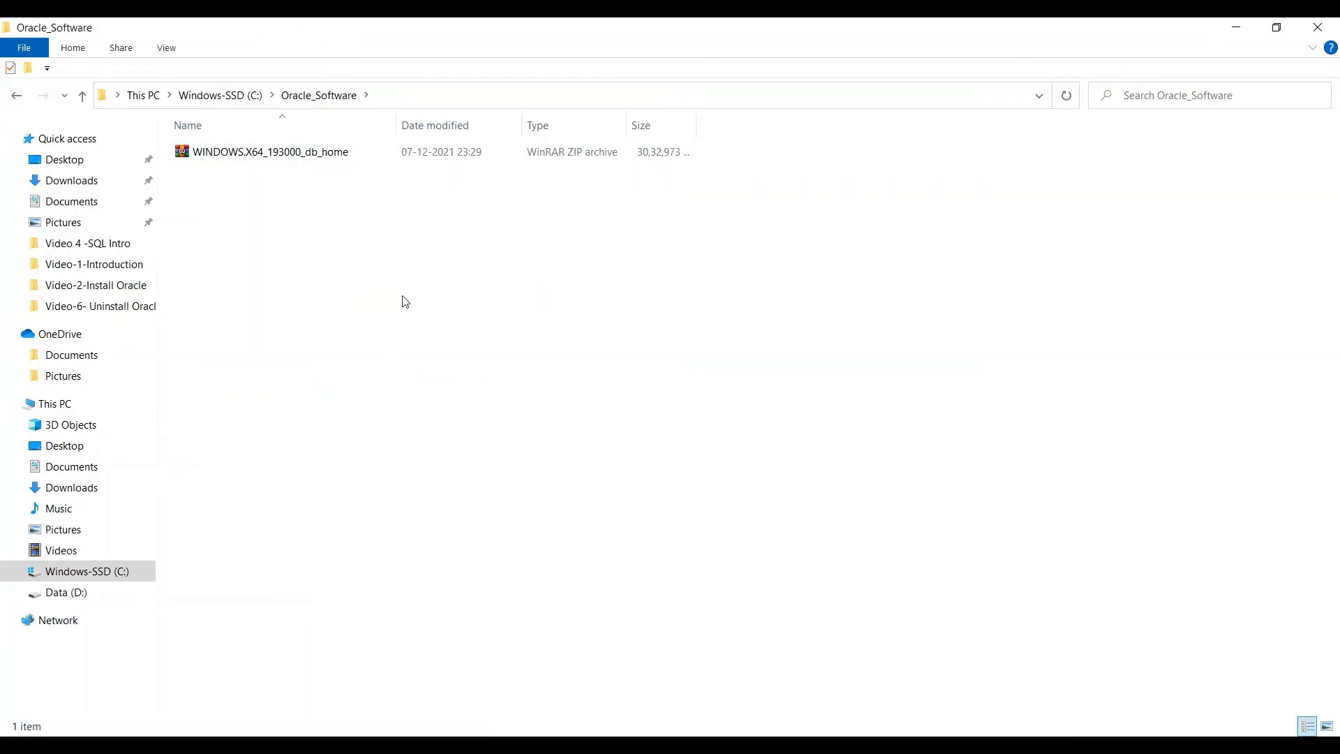
click(301, 152)
key(alt+Tab)
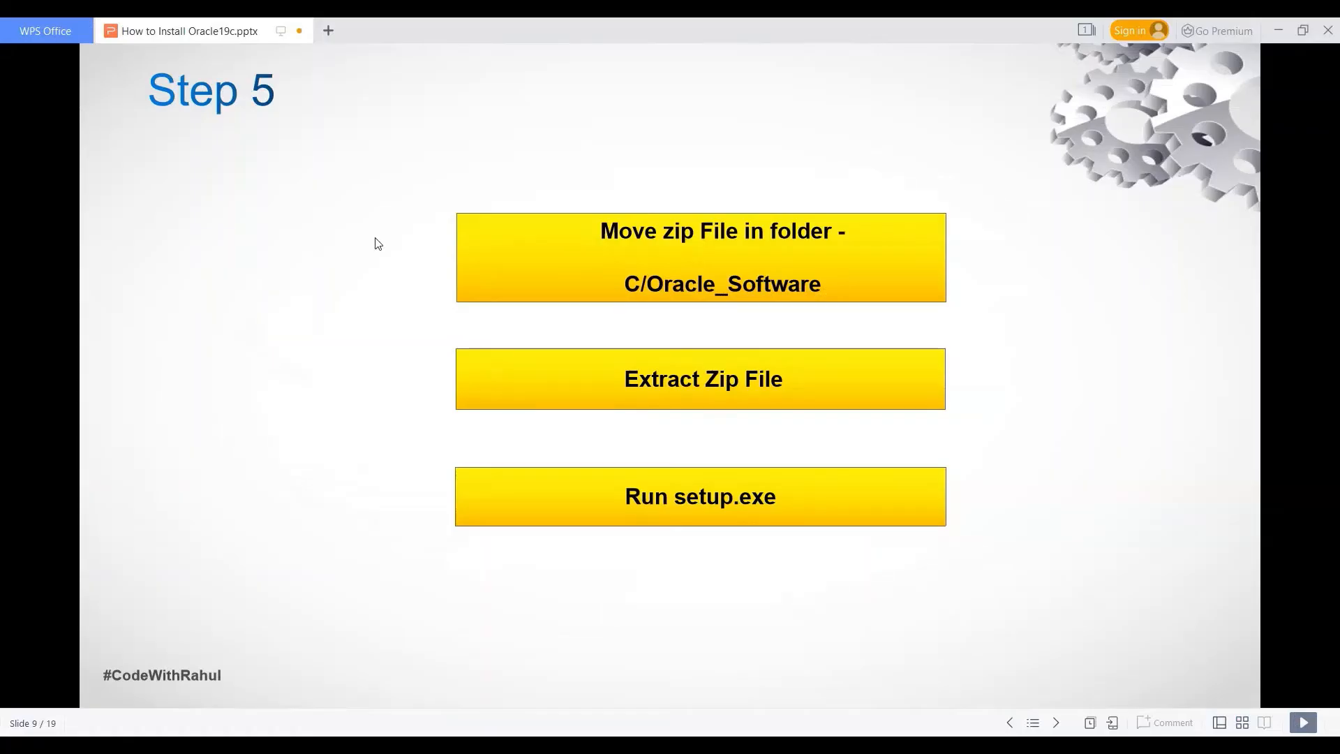
Step: Extract the WINDOWS.X64_193000_db_home zip in place inside C:\Oracle_Software
key(alt+Tab)
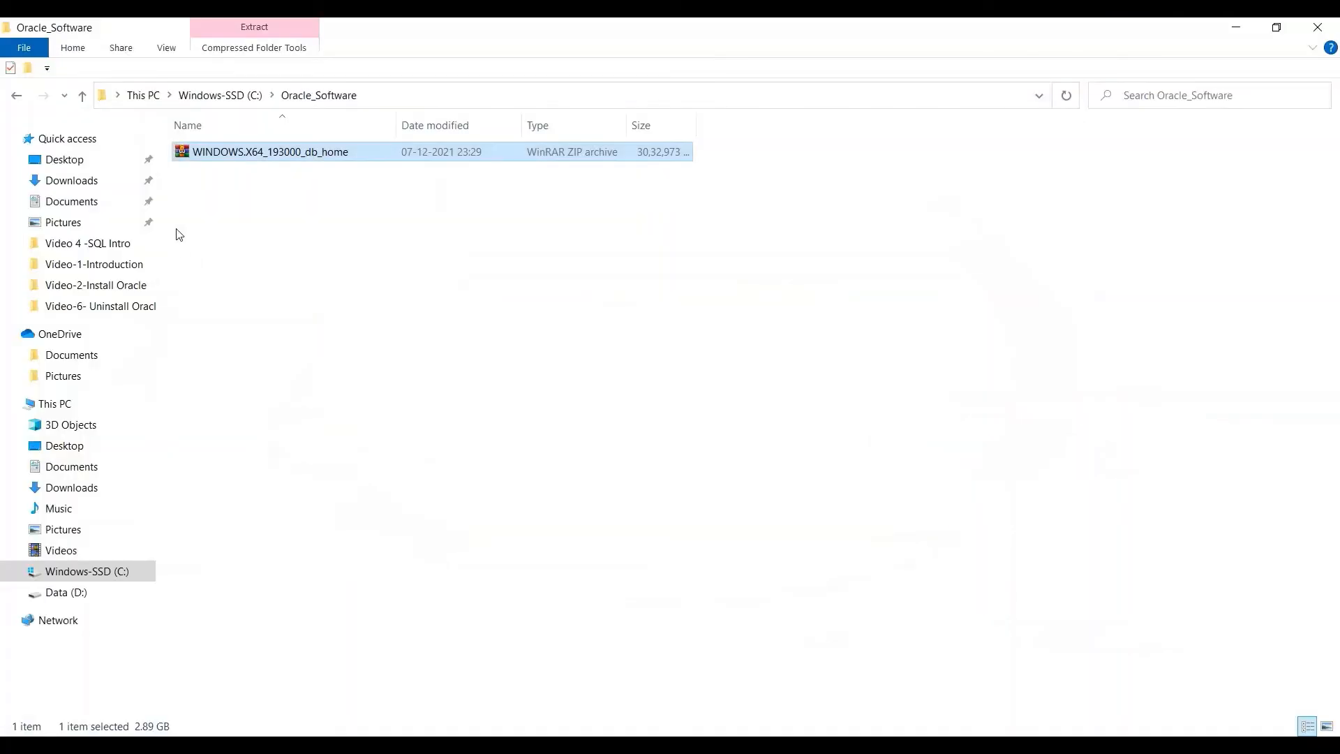
right_click(252, 156)
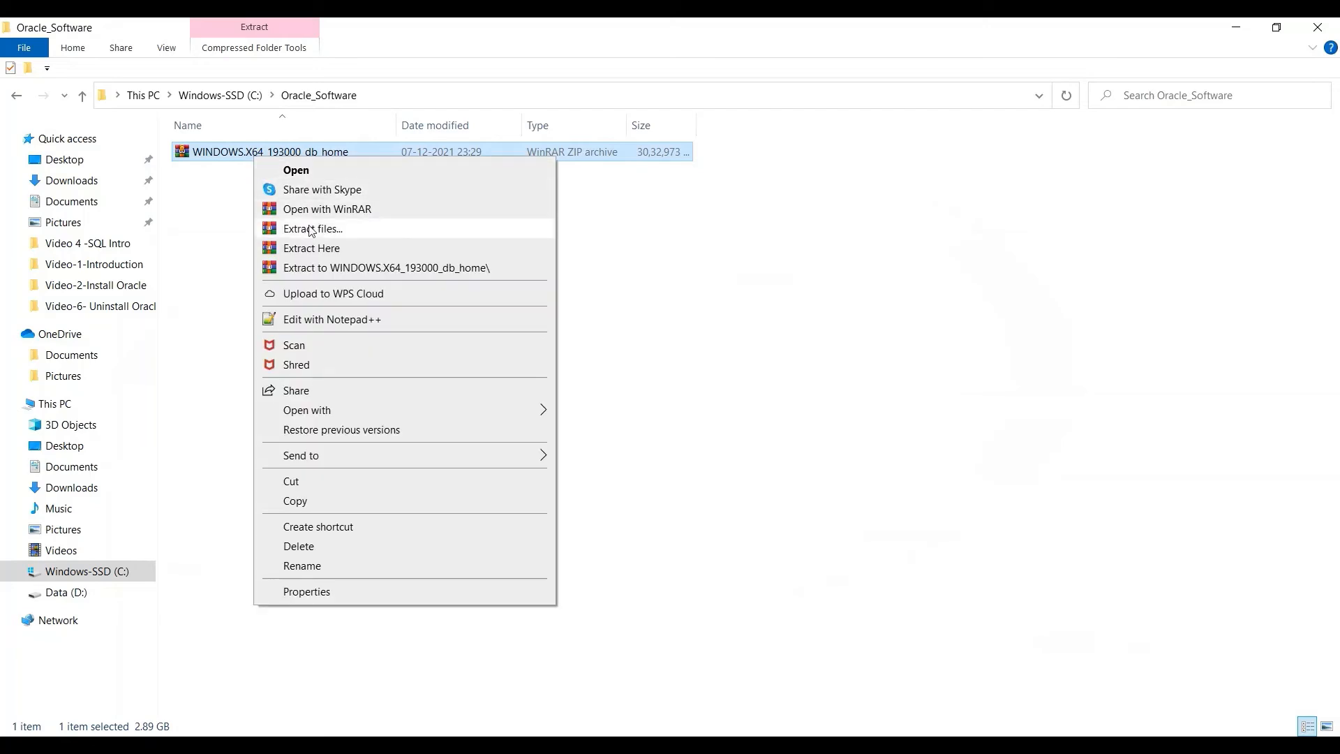
click(320, 250)
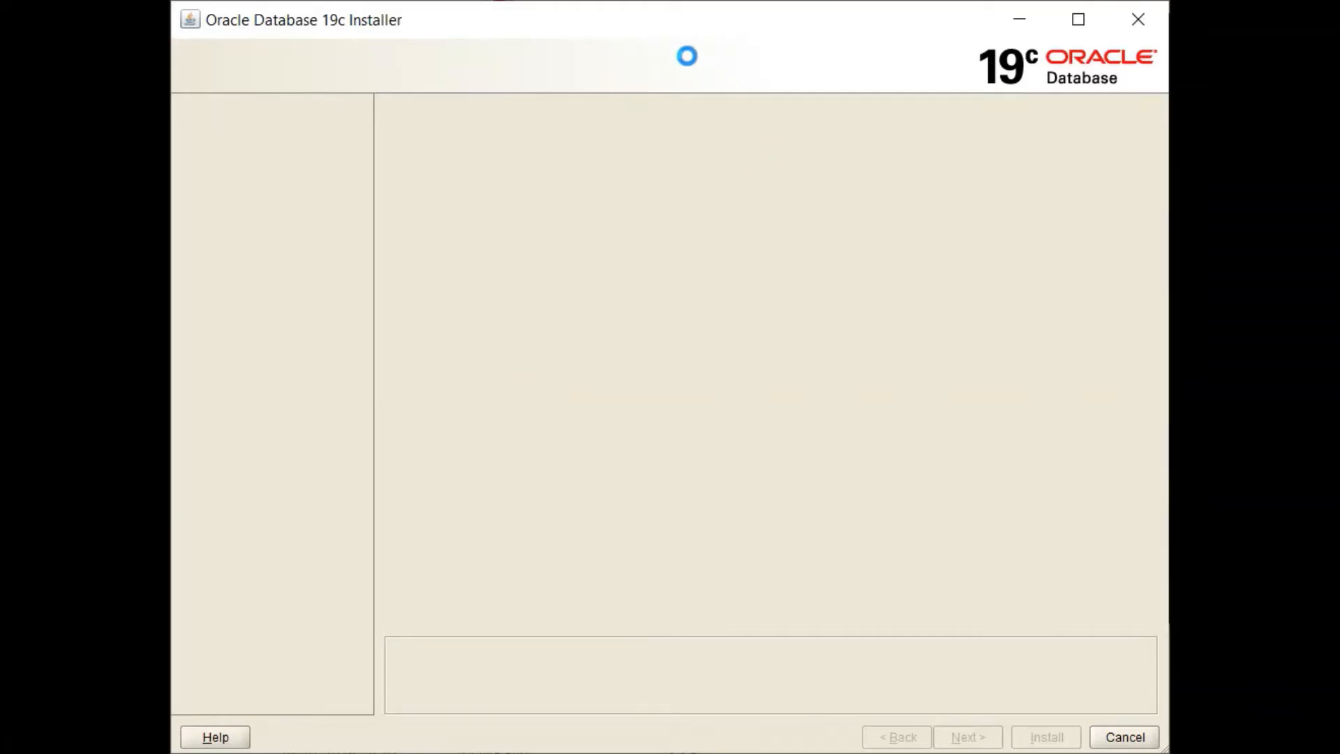
Step: Keep 'Create and configure a single instance database' and Desktop class, advancing past both pages
drag(618, 22, 852, 185)
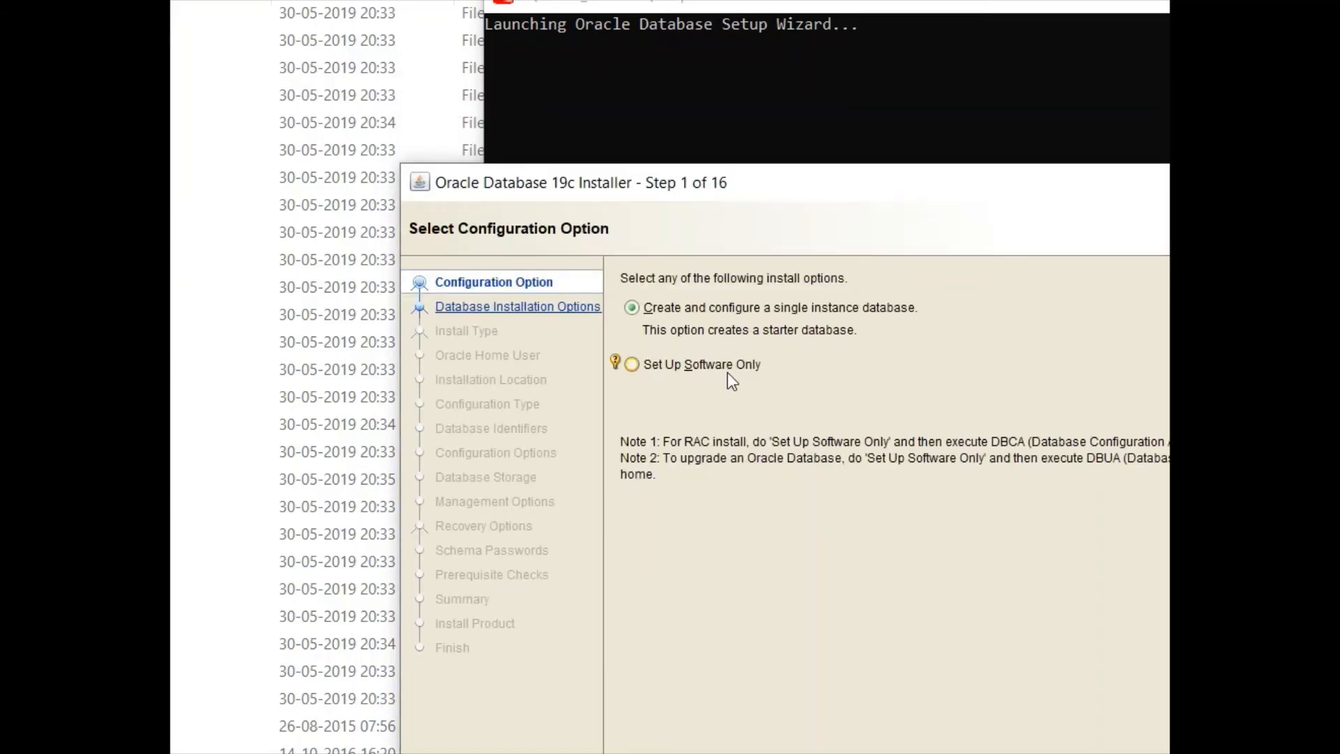
drag(809, 182, 752, 14)
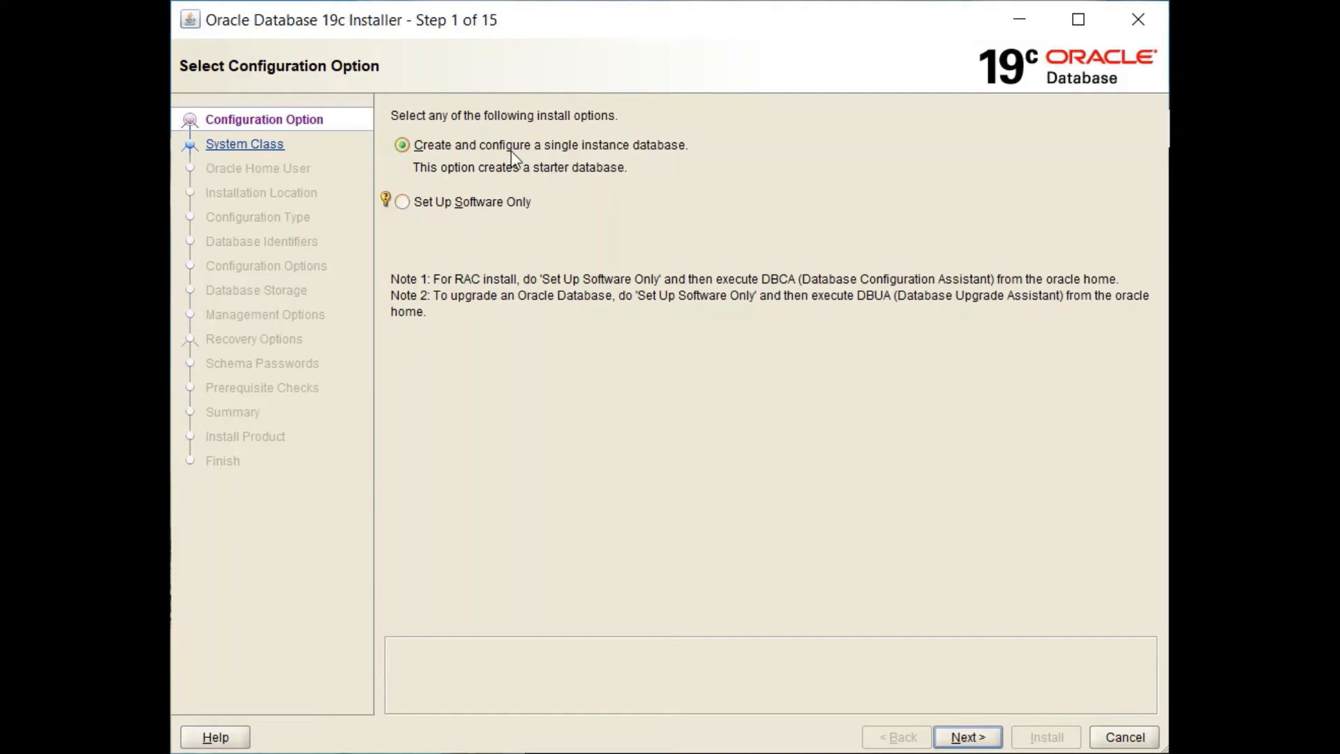
click(984, 737)
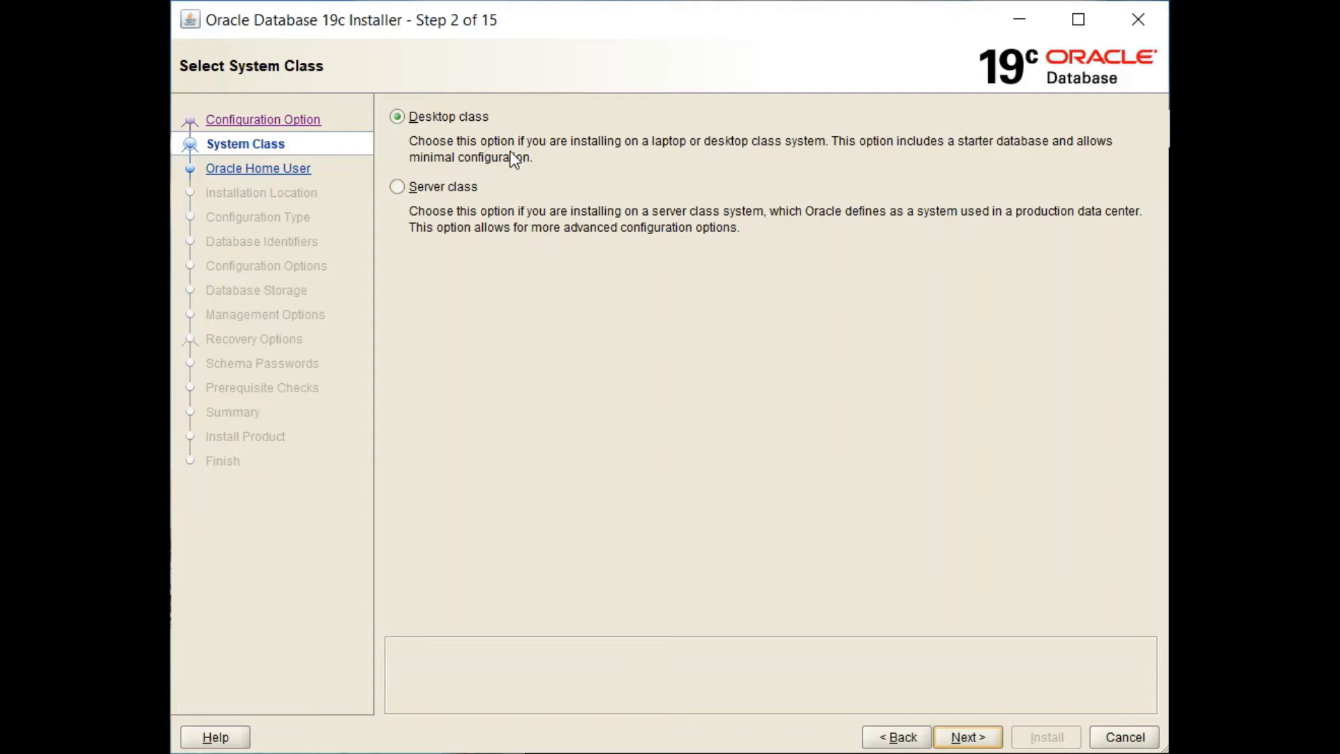
click(975, 738)
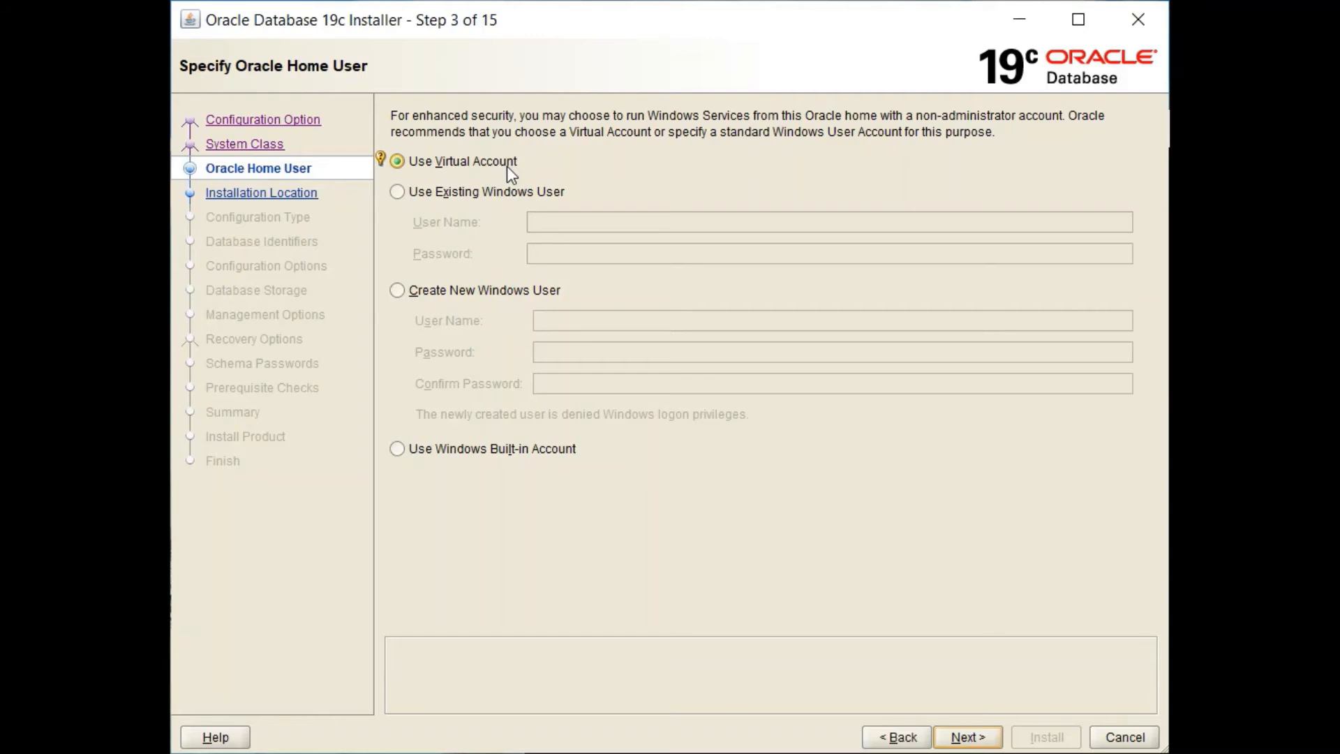
Step: Choose Create New Windows User named OracleUser and enter and confirm its password
click(401, 196)
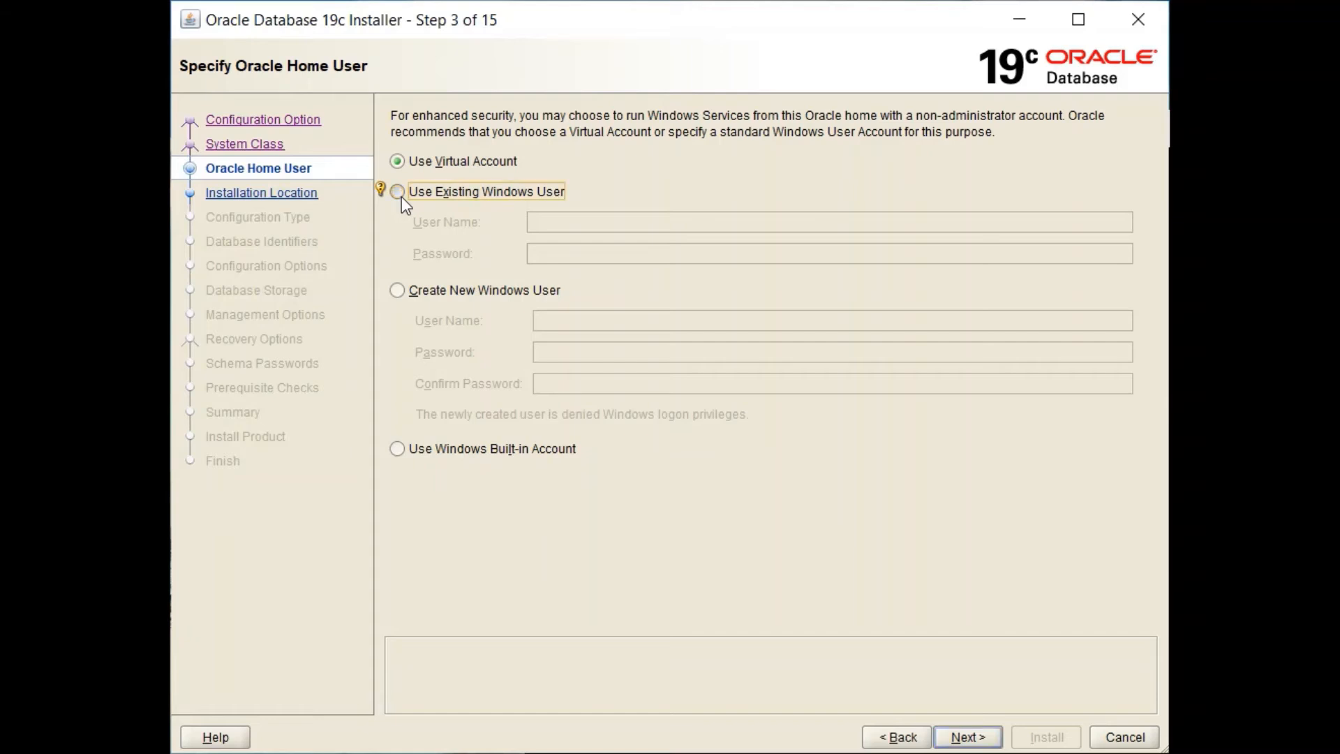
click(409, 290)
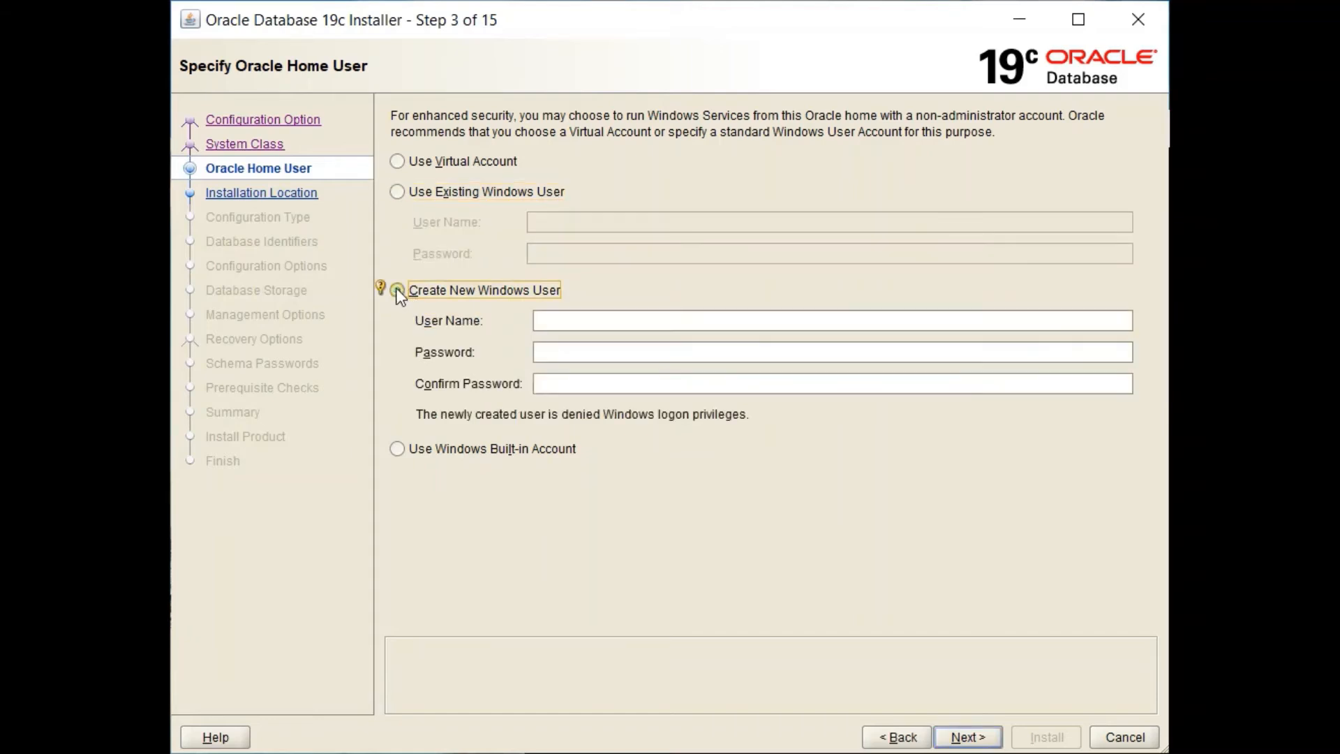
click(580, 328)
text(Ora)
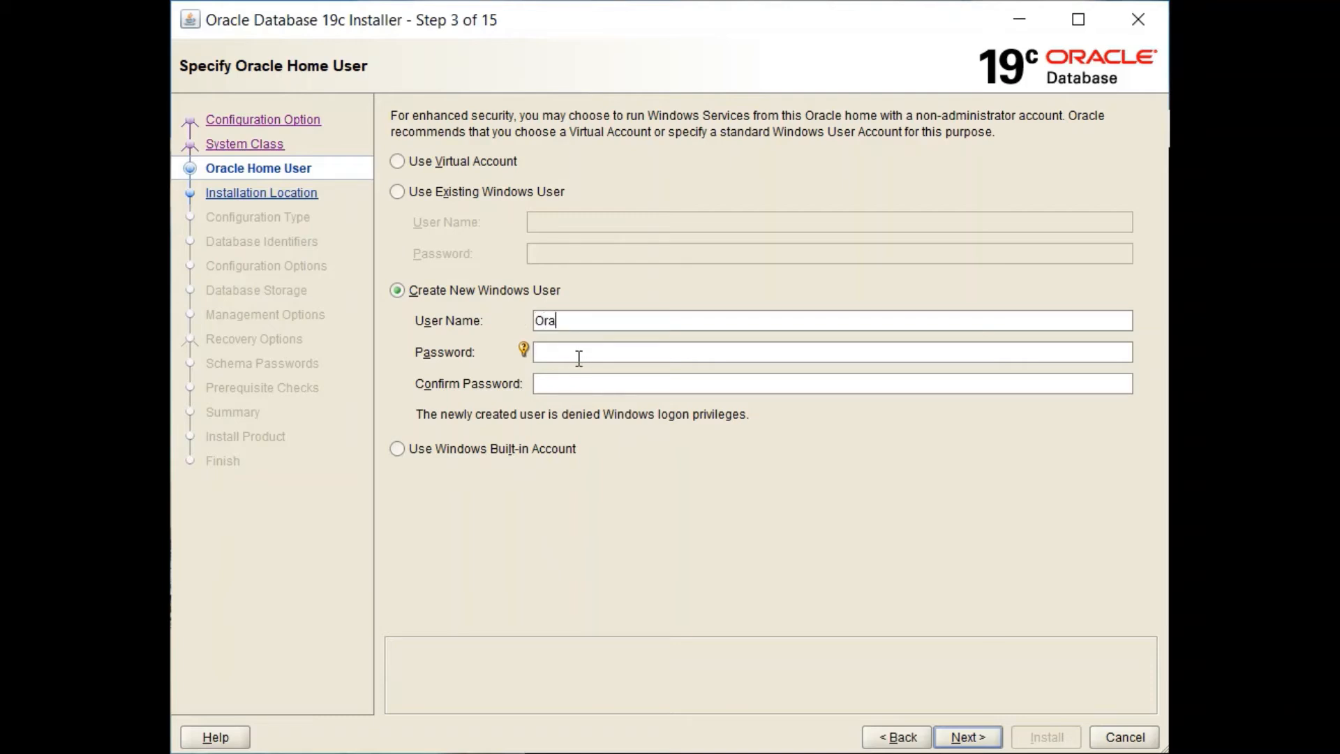
text(cleUser)
click(579, 358)
text(••••••)
key(Tab)
text(••••••)
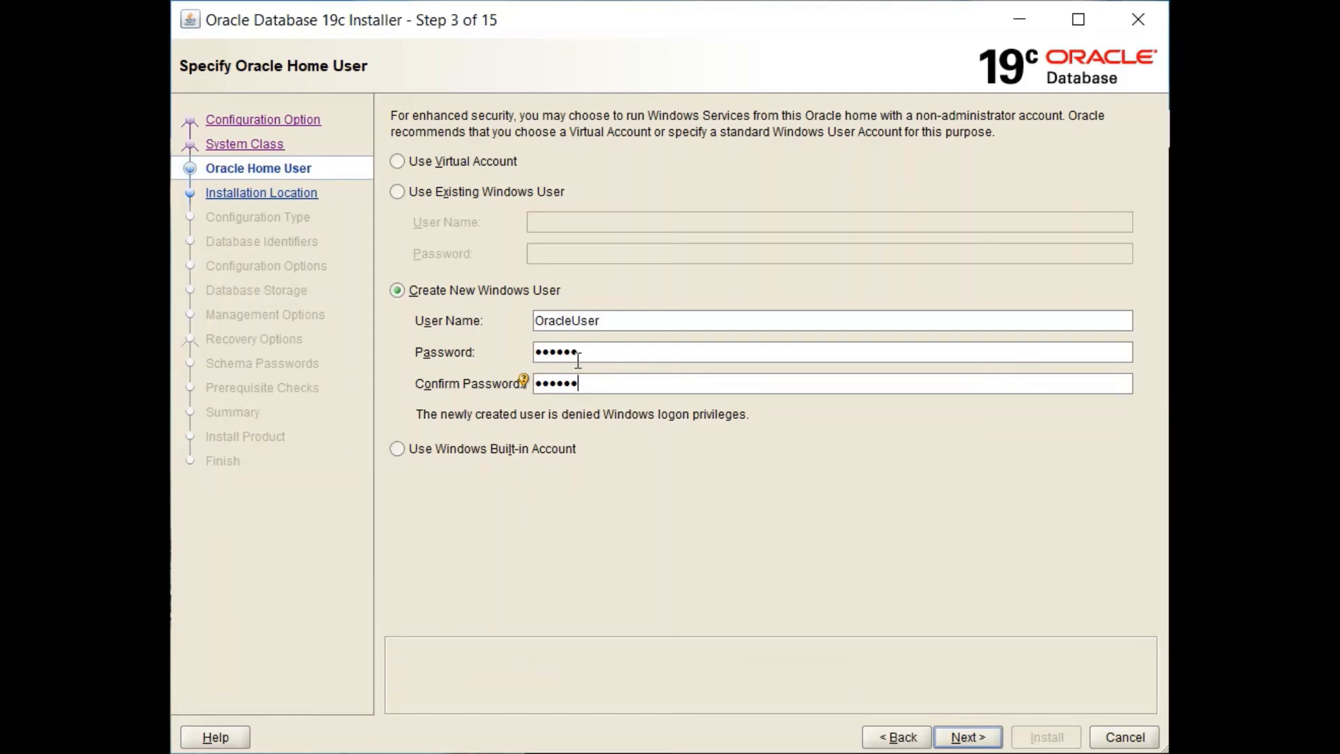
Step: Clear the 'user already exists' error by dropping the name's last letter, then continue
click(965, 737)
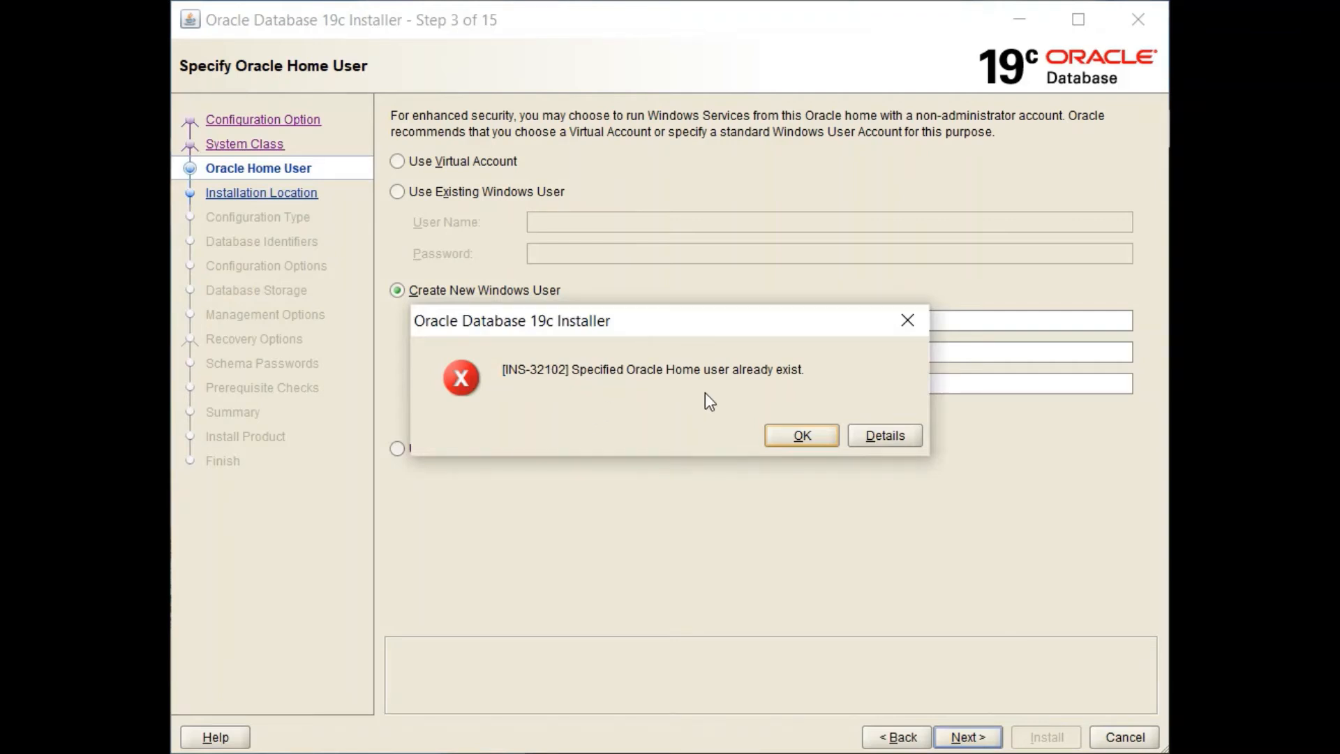
click(802, 436)
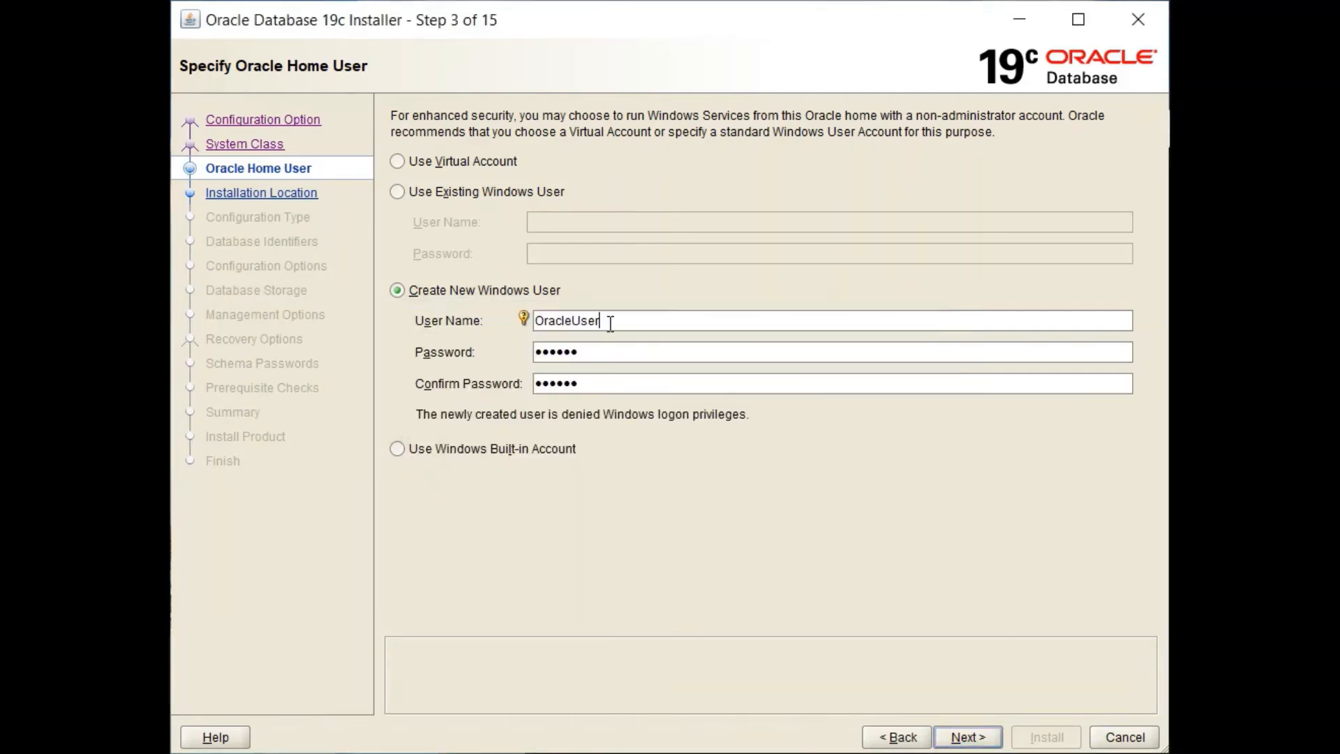
key(BackSpace)
key(BackSpace)
key(BackSpace)
key(BackSpace)
click(965, 737)
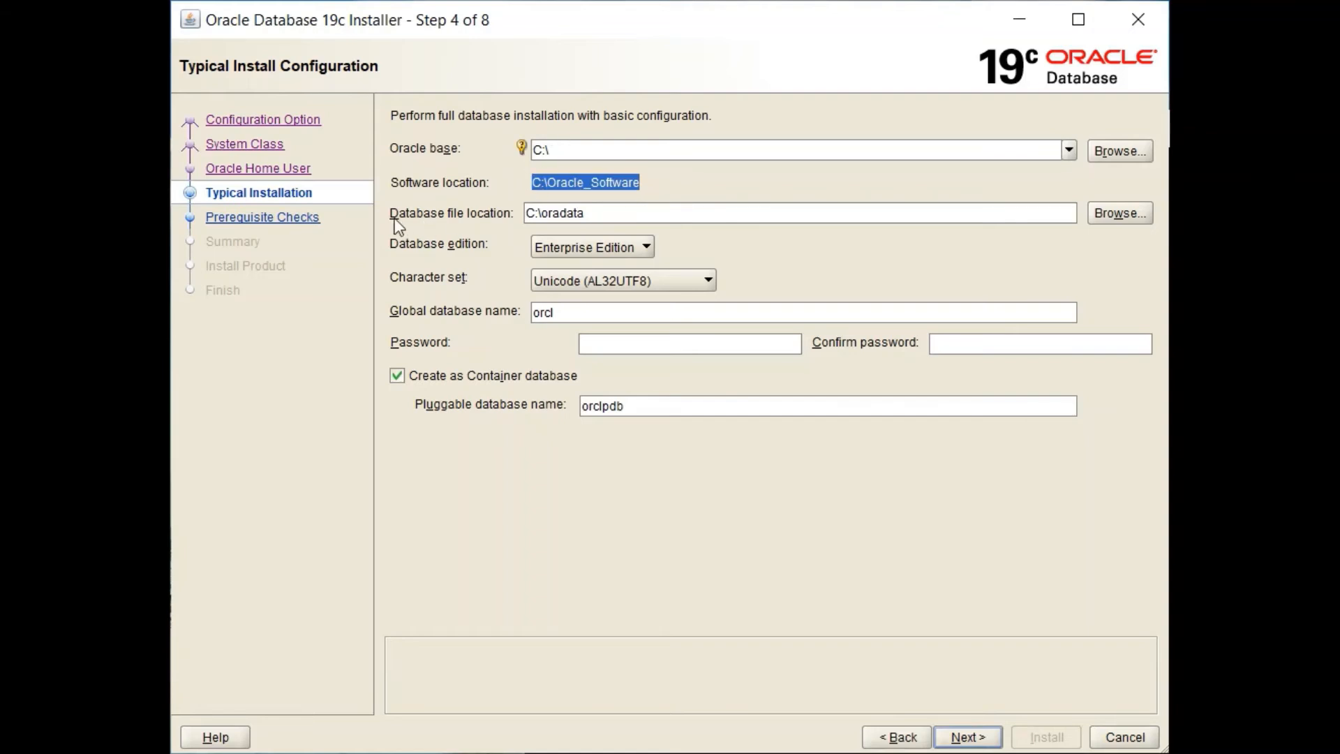
Step: Set Oracle base to C:\OracleBase, keep Enterprise Edition, and choose OS Locale (WE8MSWIN1252) character set
click(574, 153)
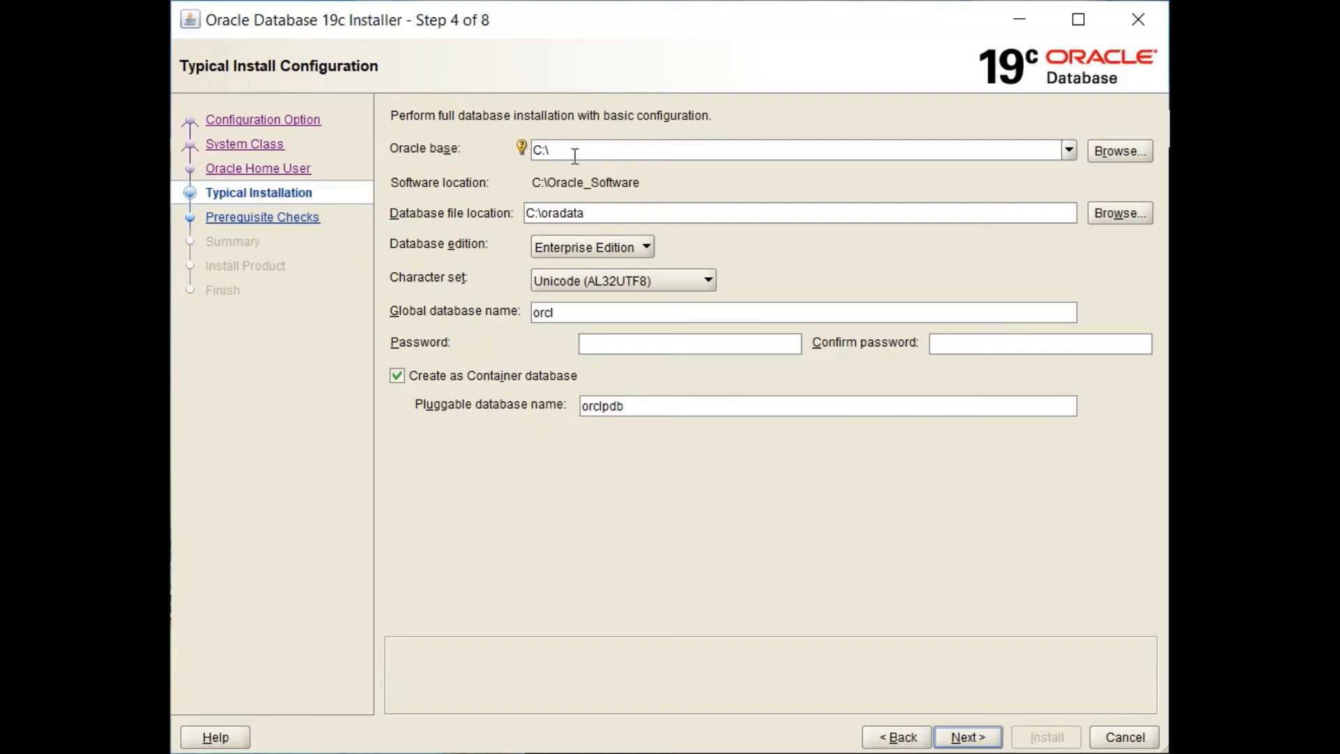
text(Oracle)
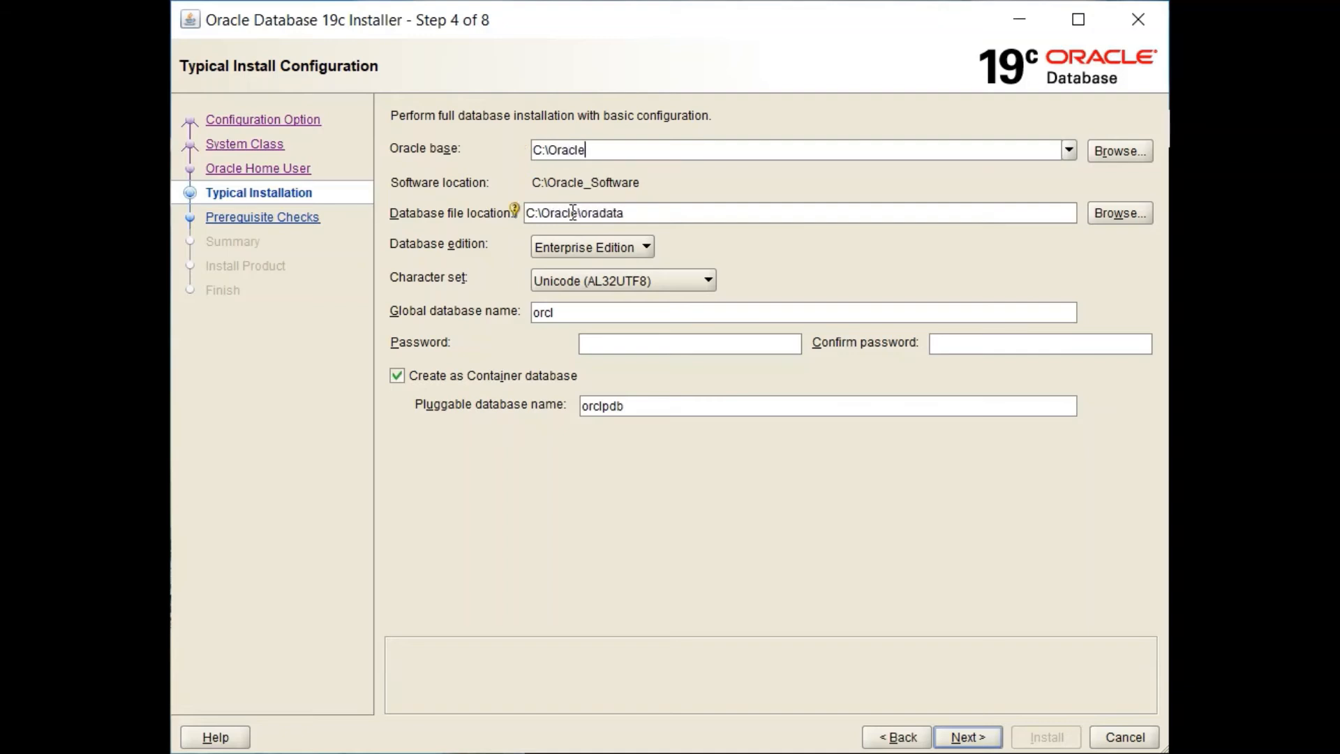
text(Base)
click(573, 246)
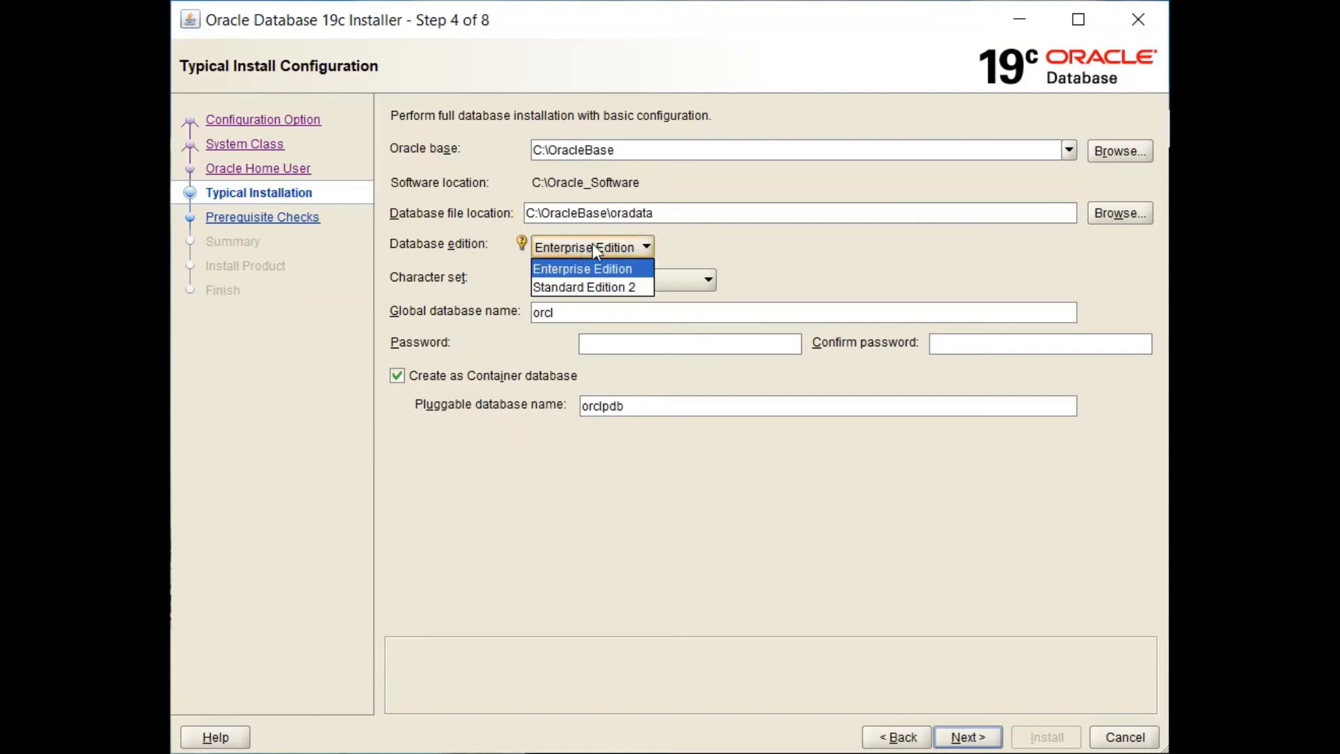
click(597, 271)
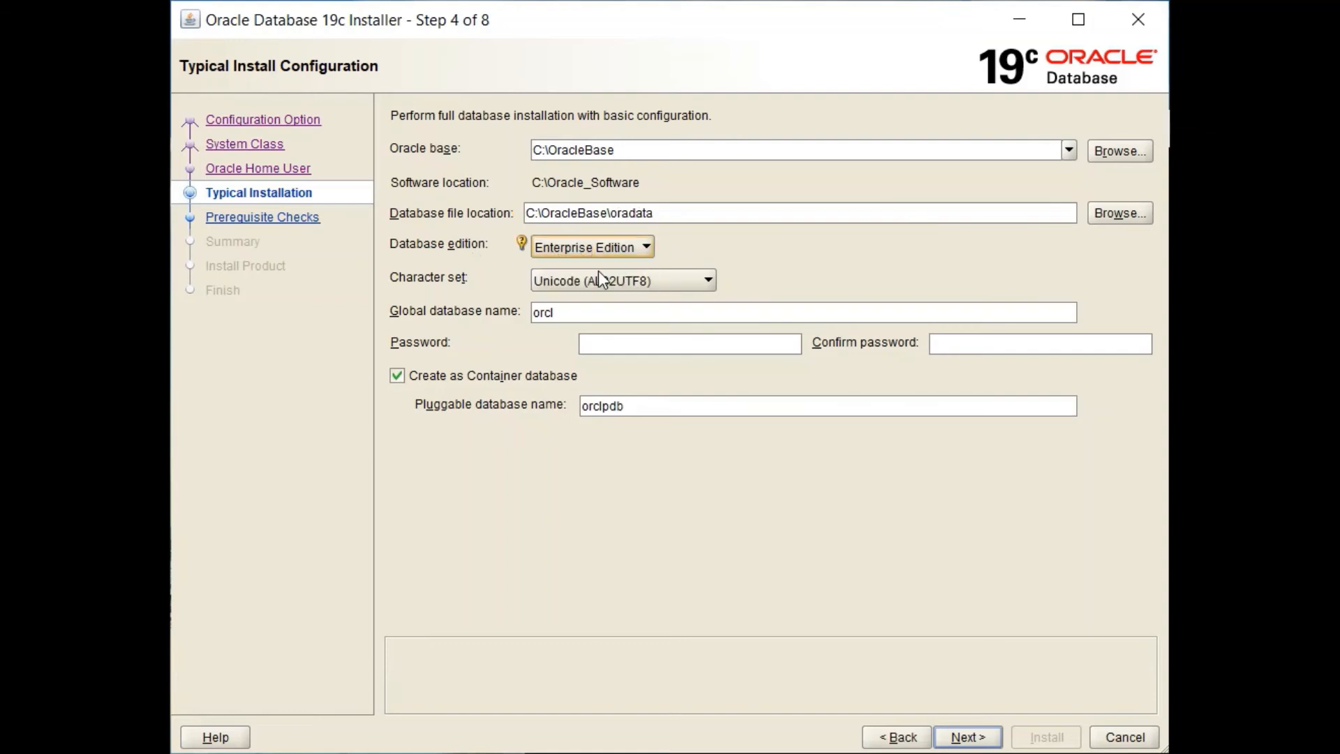
click(594, 286)
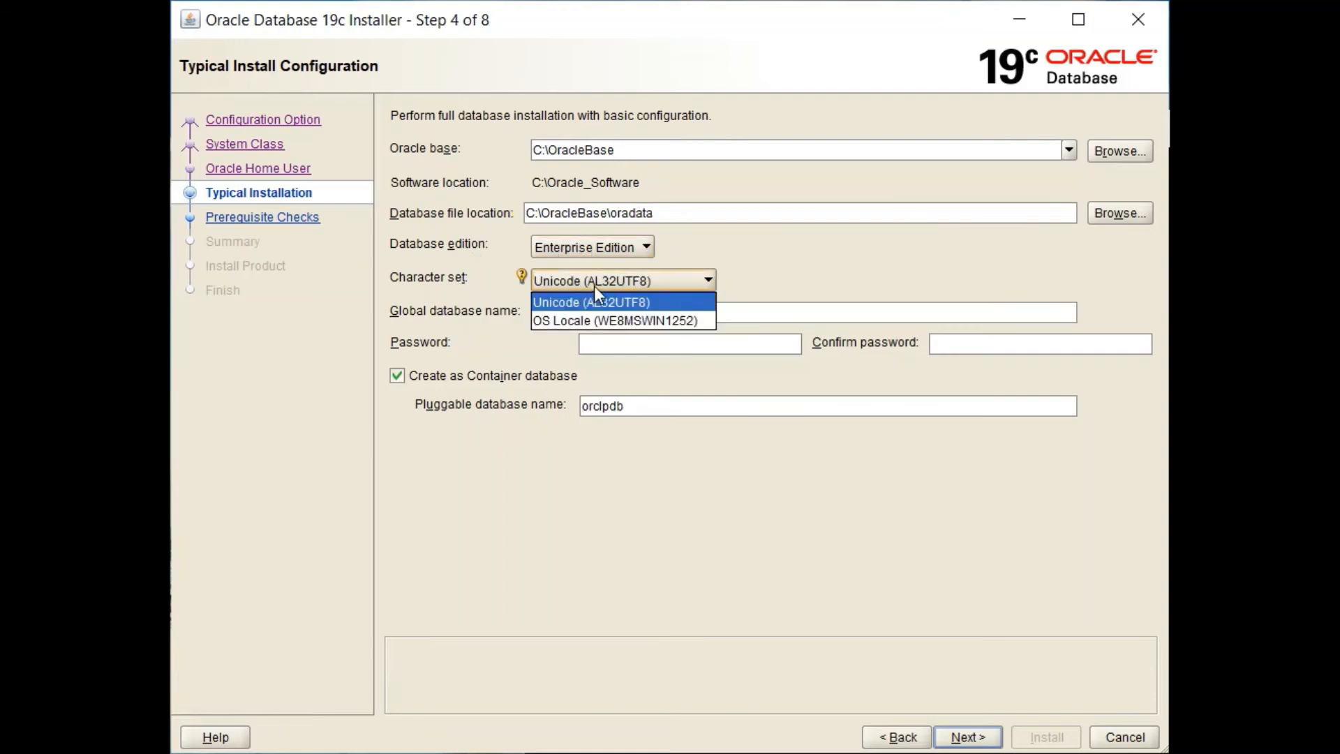
click(572, 321)
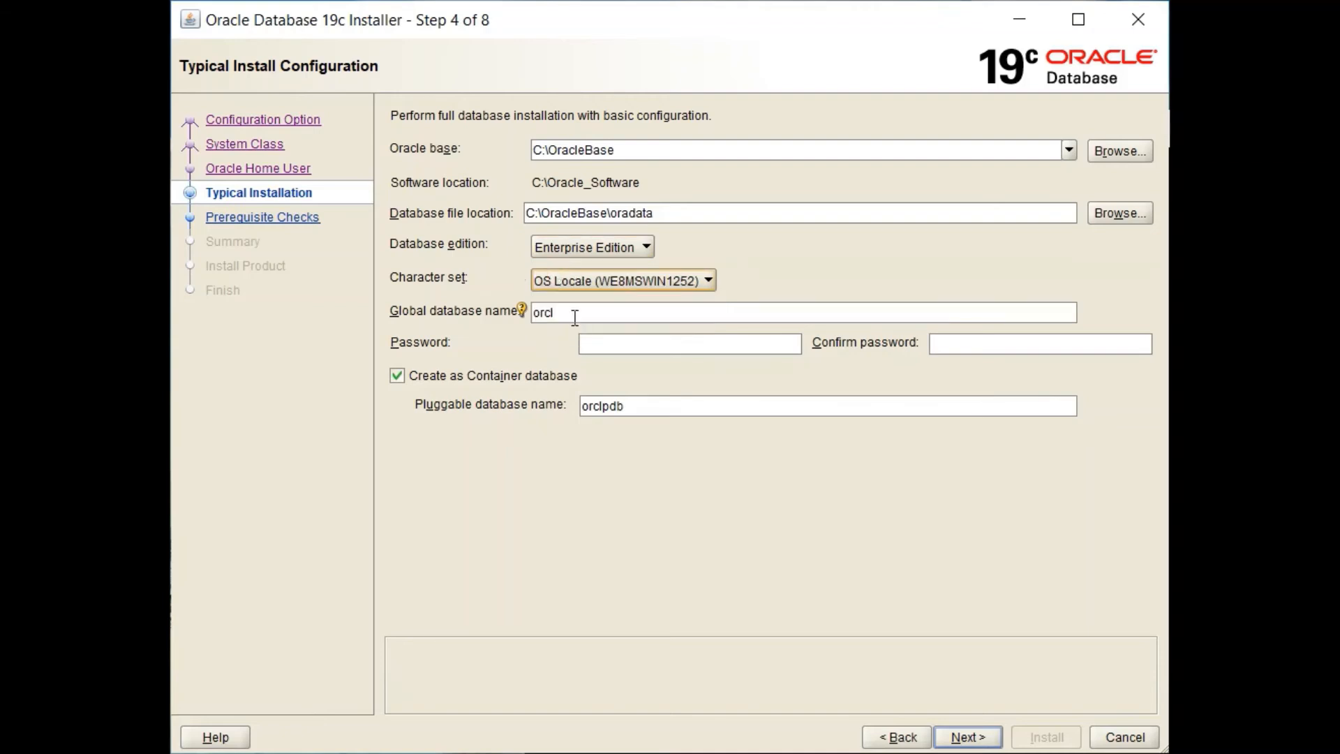
Step: Enter and confirm the administrative password for global database orcl
click(556, 313)
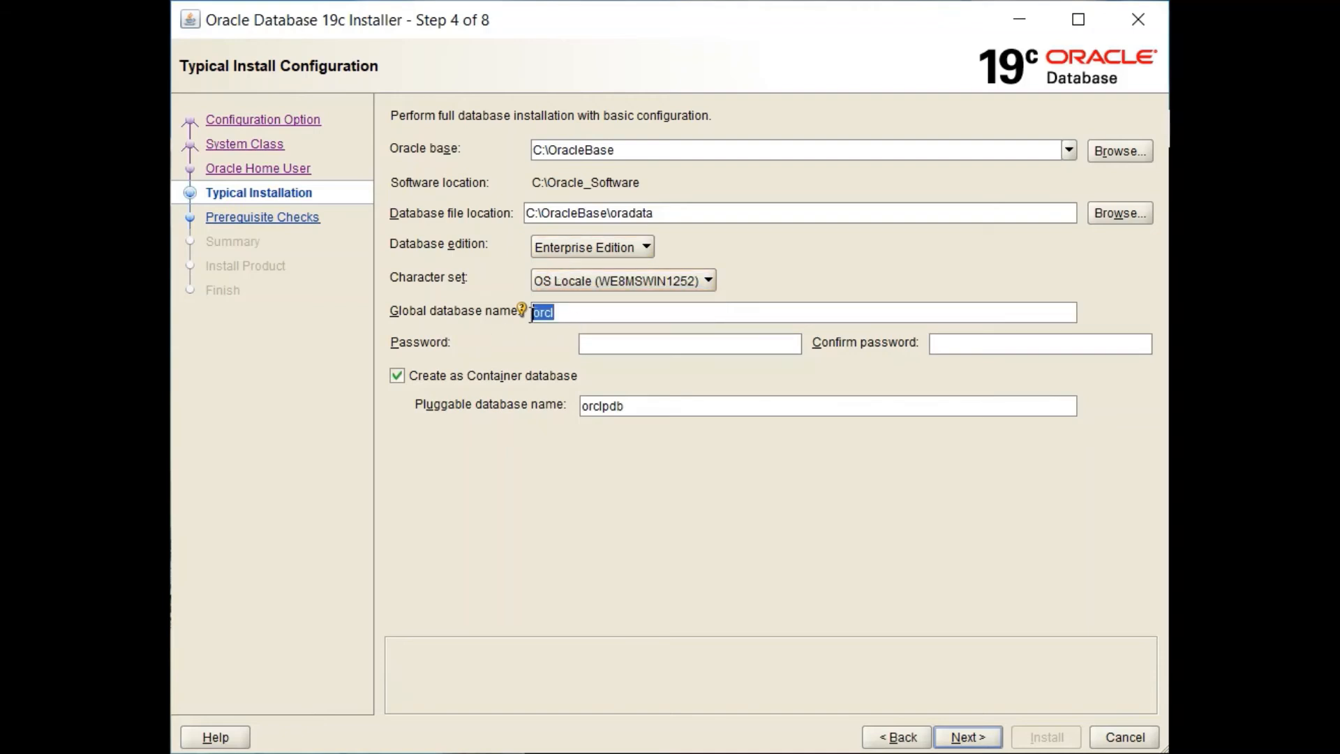
click(619, 343)
text(oracle)
key(Tab)
text(oracle)
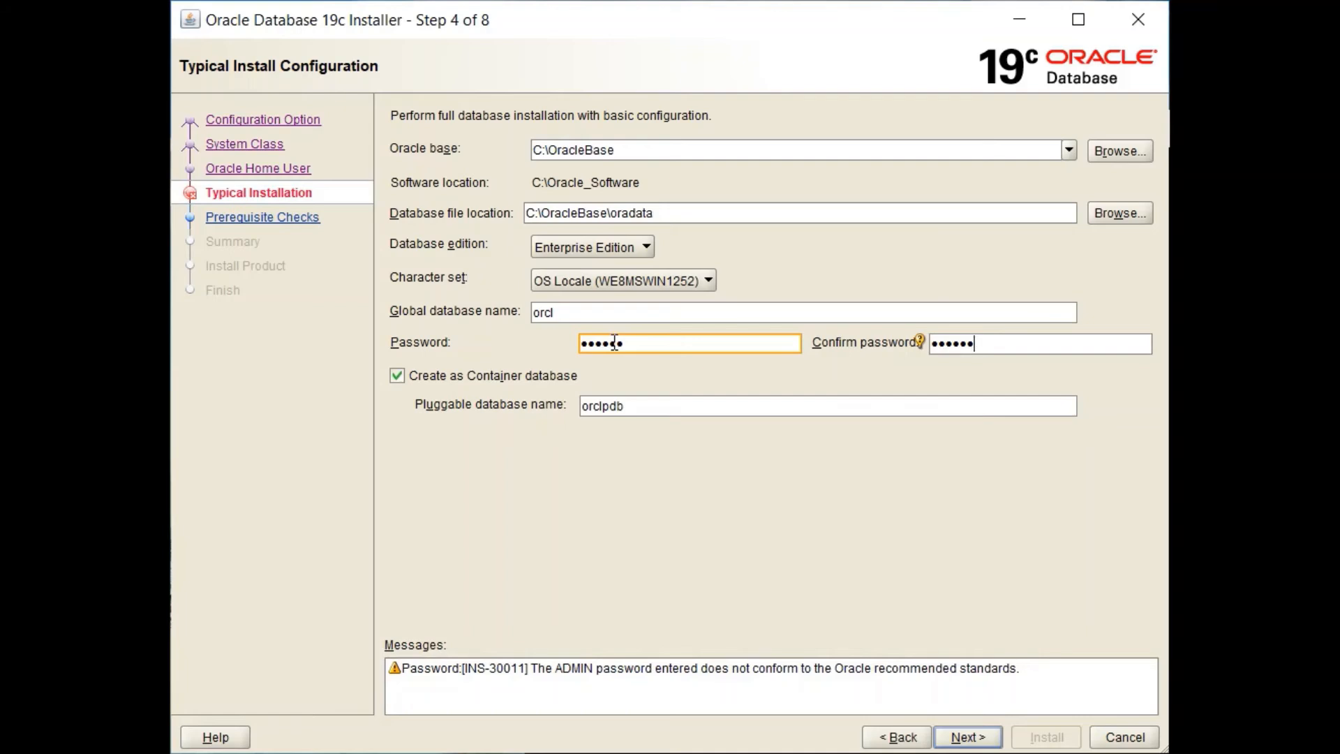
Step: Review both password entries and pluggable database name orclpdb, then submit the configuration
double_click(664, 344)
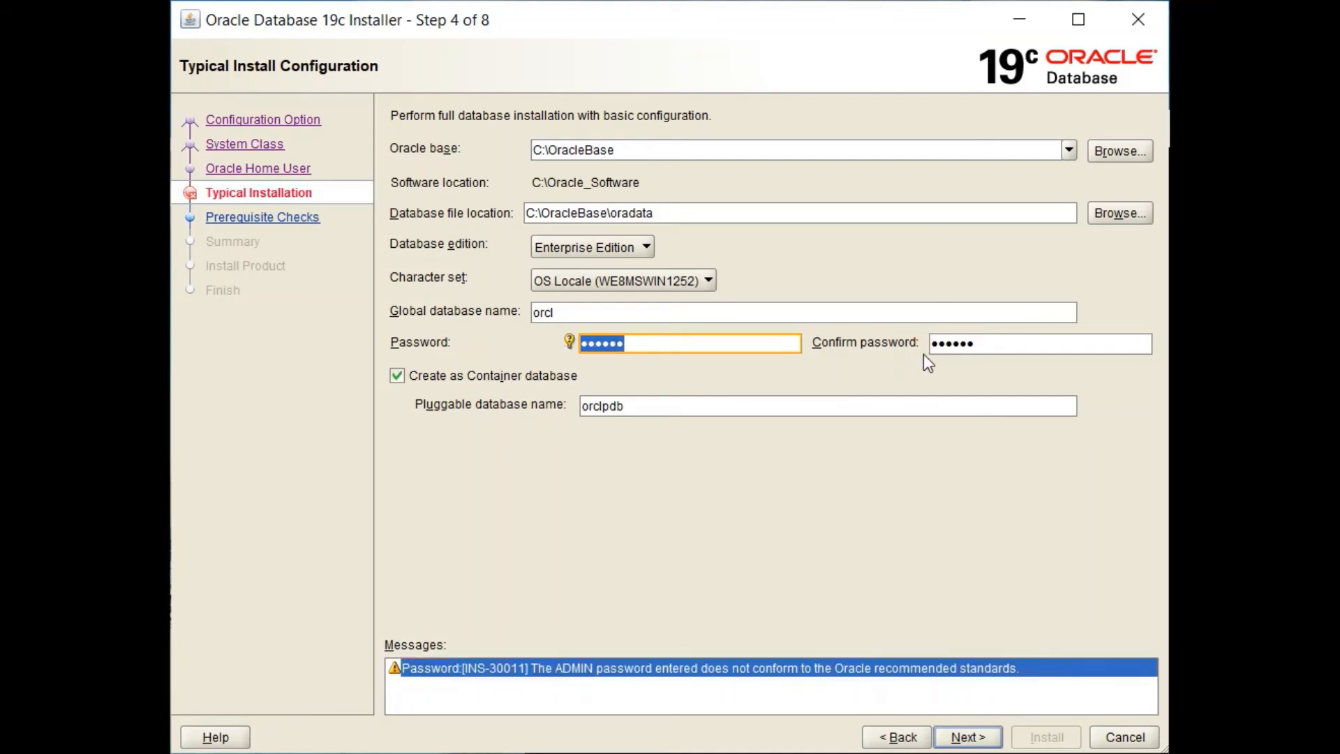
click(1006, 342)
double_click(1006, 342)
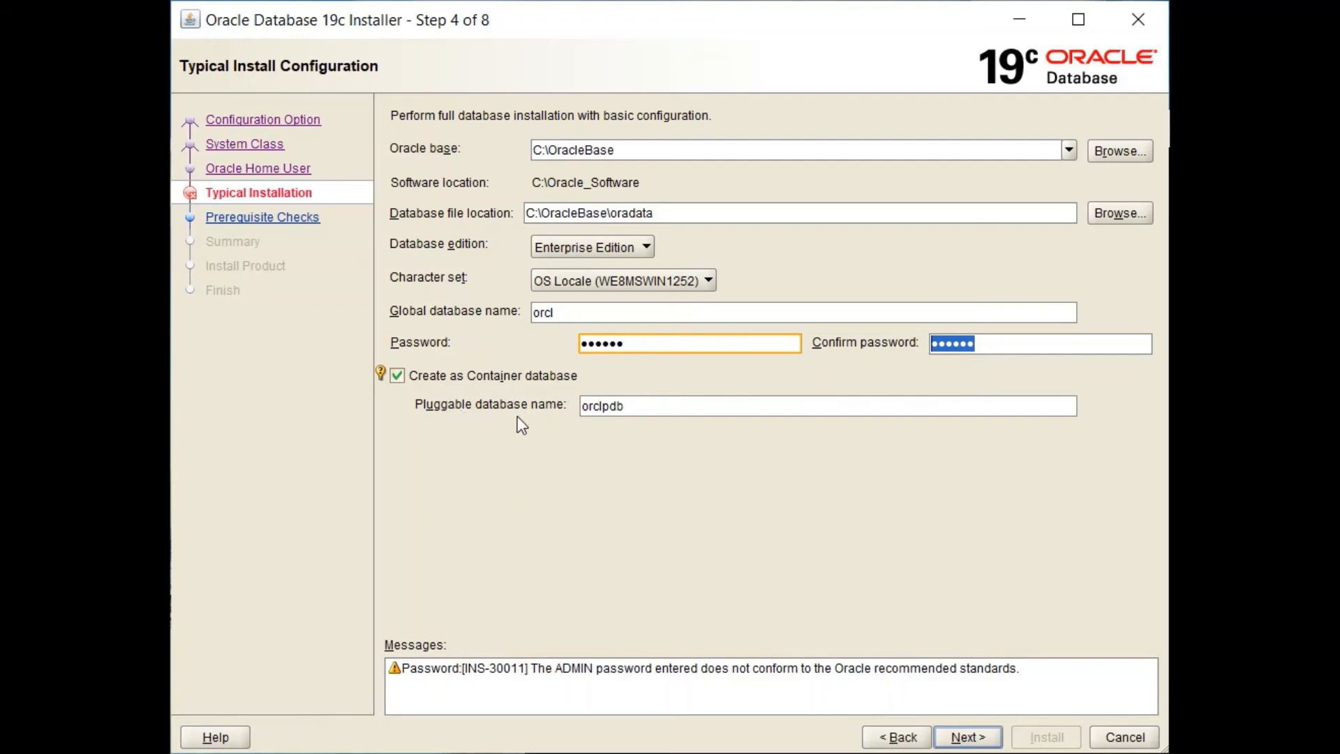
drag(631, 405, 575, 405)
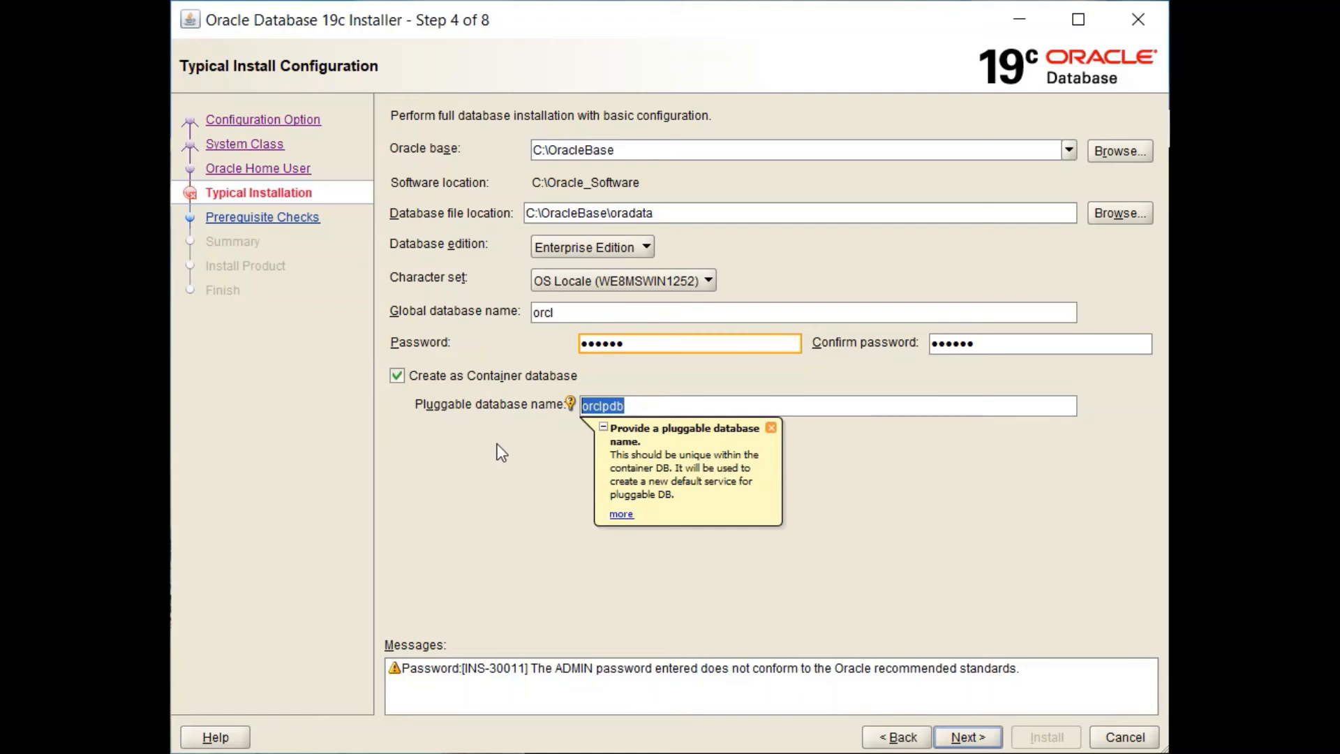
click(967, 737)
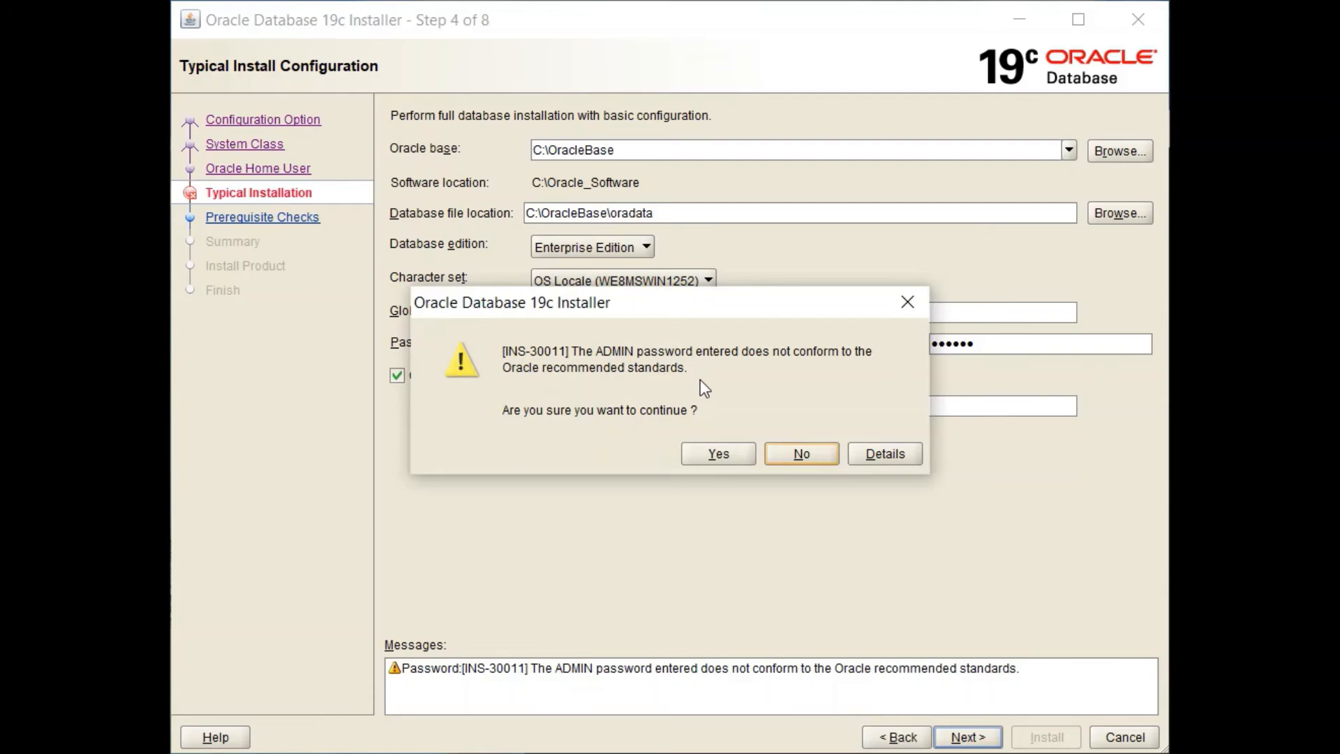
Step: Accept the INS-30011 weak admin password warning and start the Oracle Database 19c installation
click(719, 454)
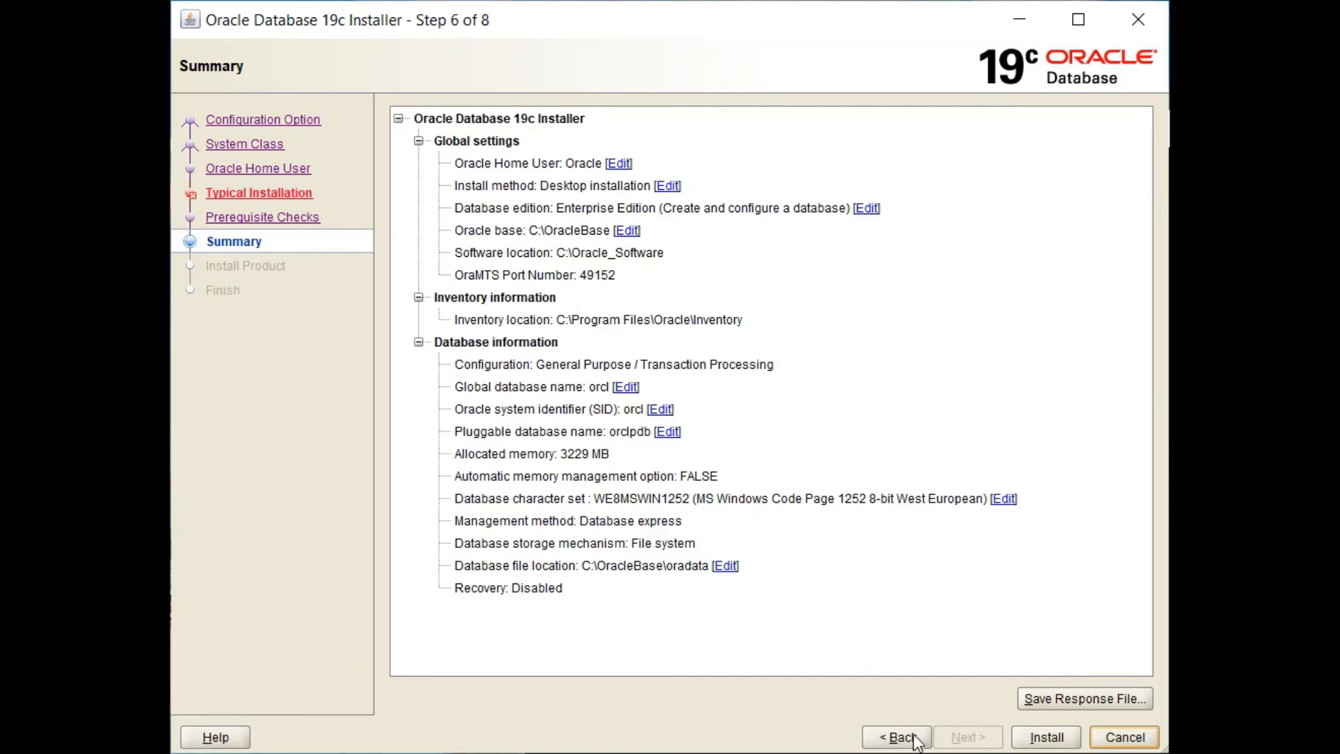
click(1028, 739)
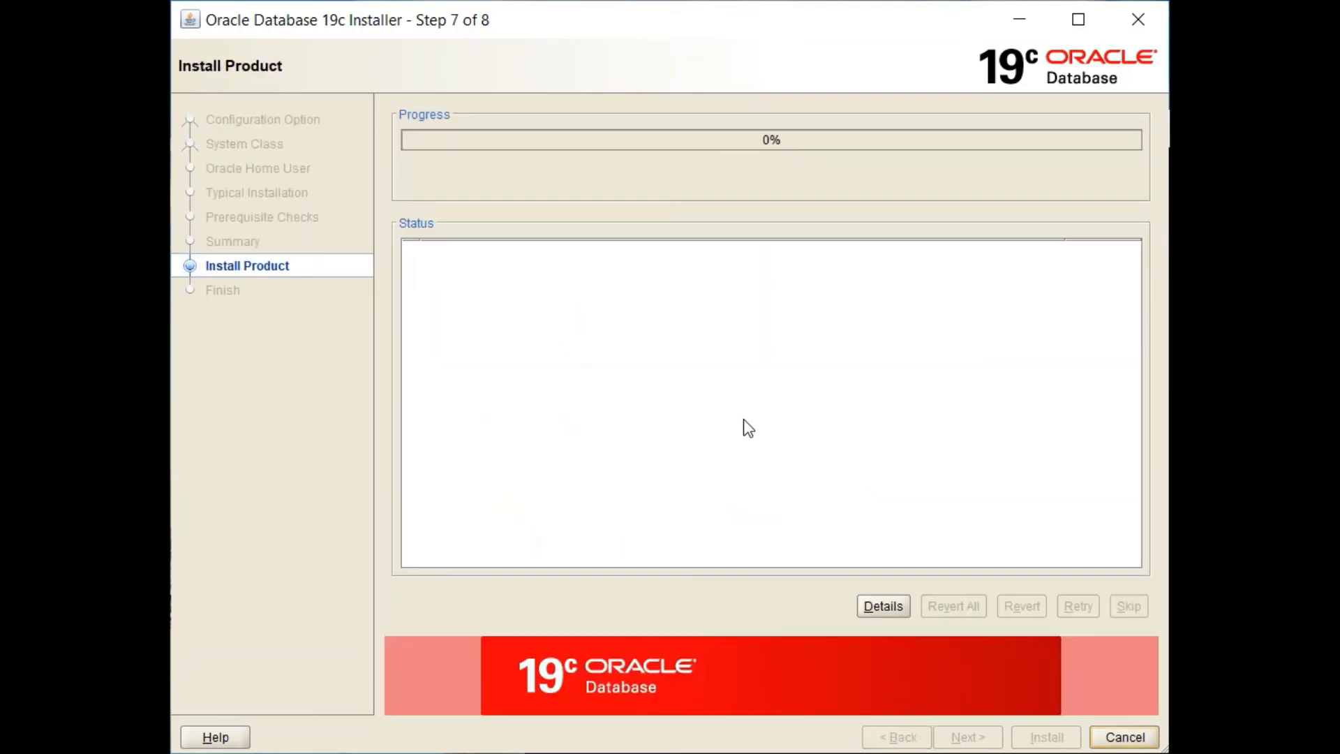